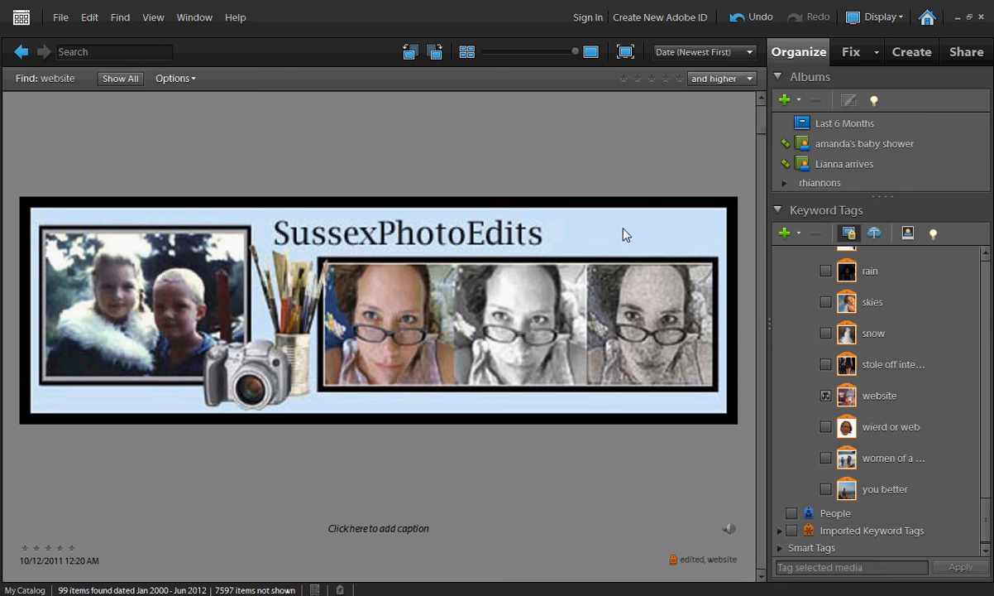
- Clear the website tag filter and close the welcome screen to browse the whole photo catalog
left_click(826, 396)
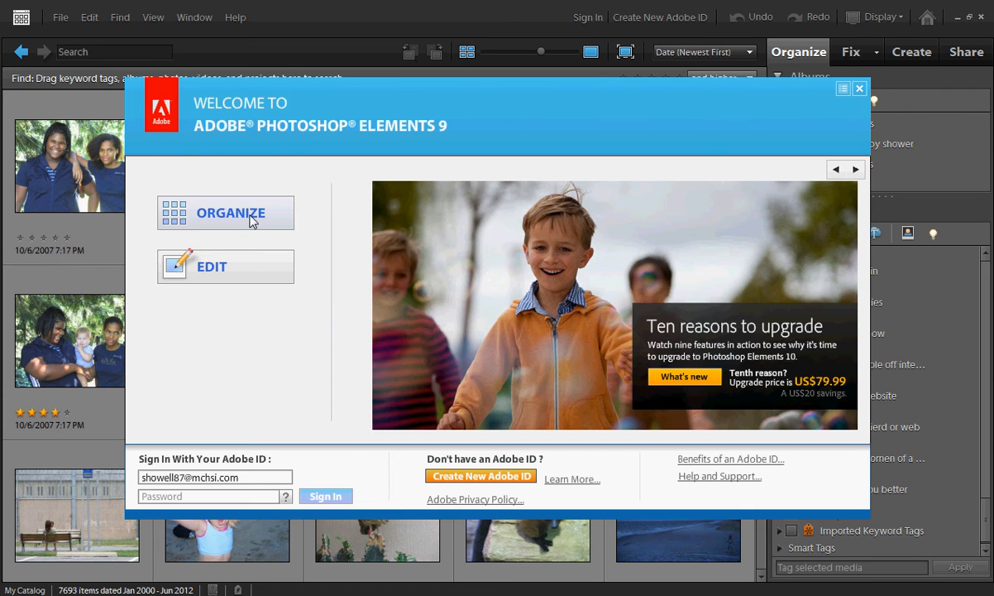
left_click(859, 88)
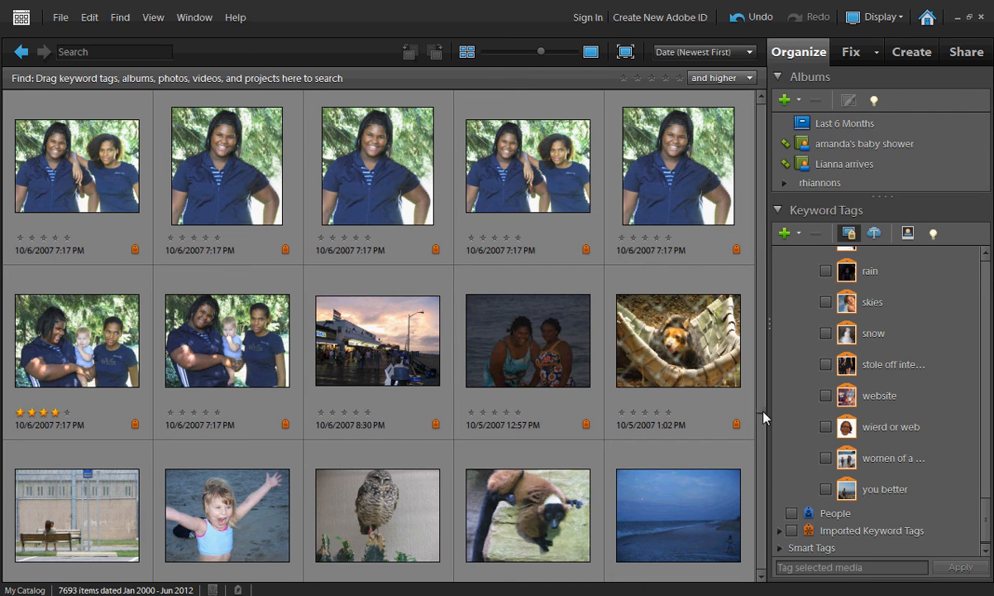
left_click_drag(764, 413, 763, 306)
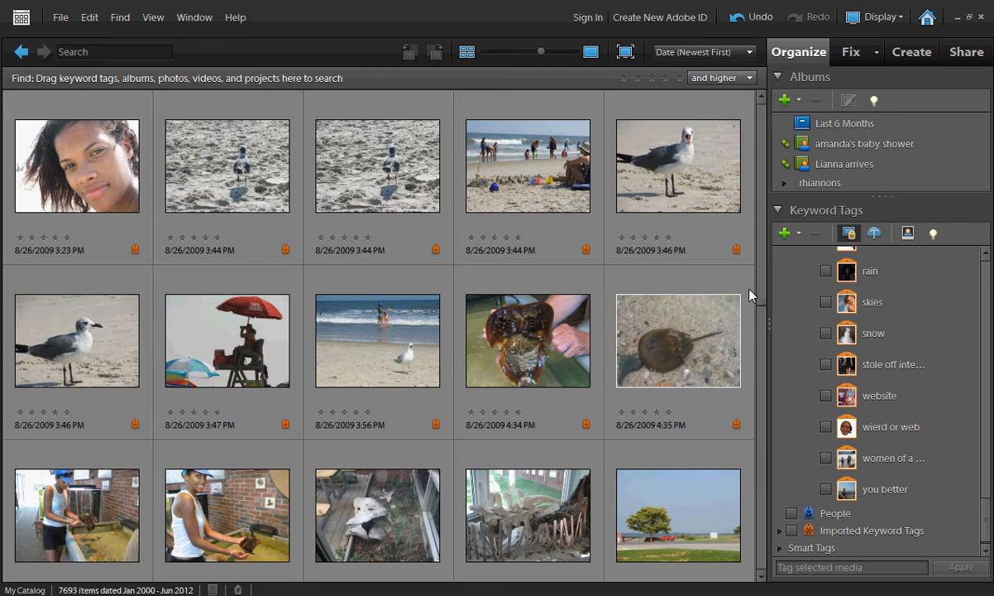
left_click_drag(761, 306, 759, 447)
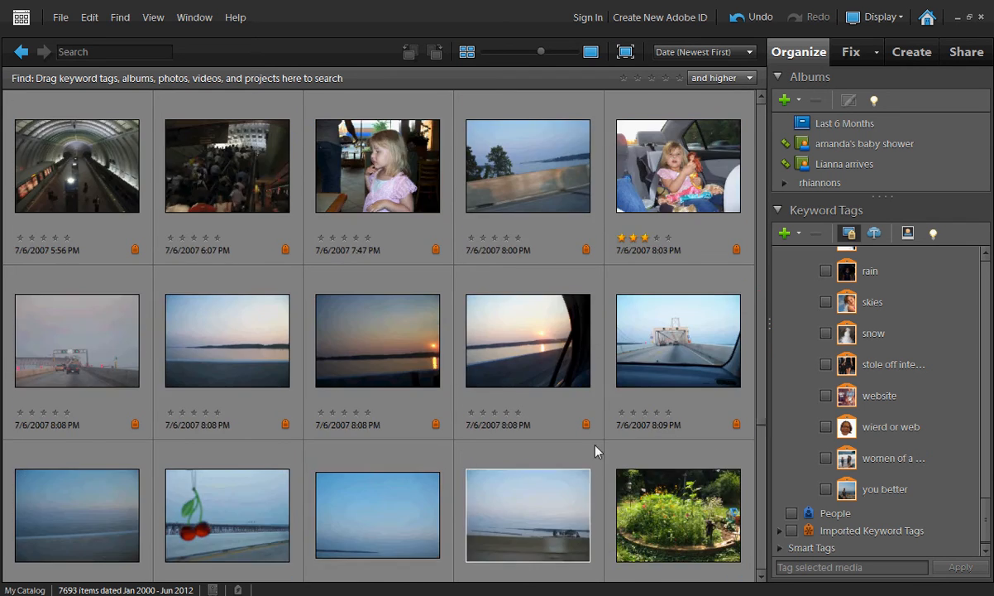
- Switch to Windows Explorer to view the Pictures folder, and minimize its window to return to the catalog
key("super")
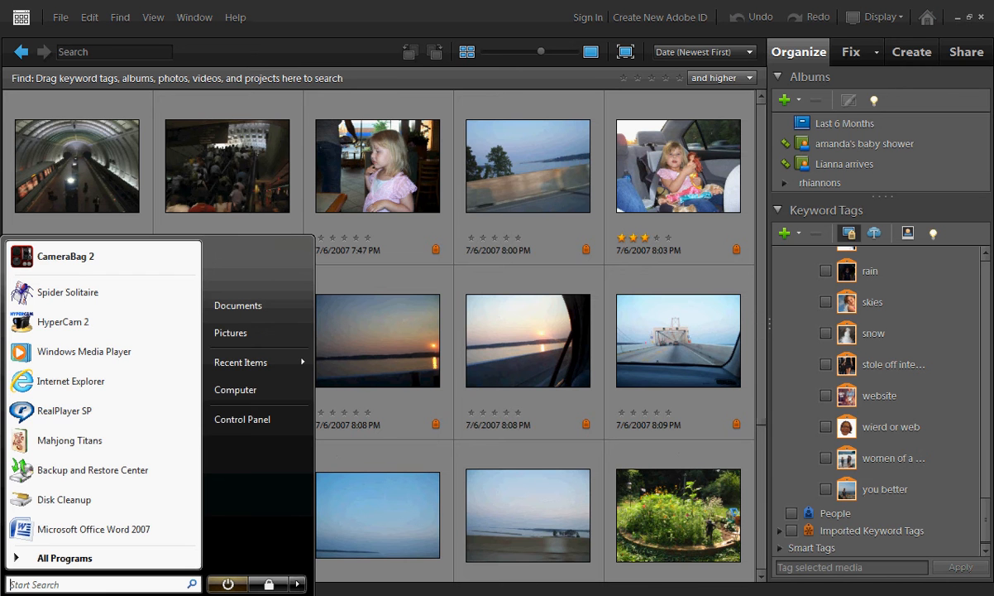
left_click(230, 333)
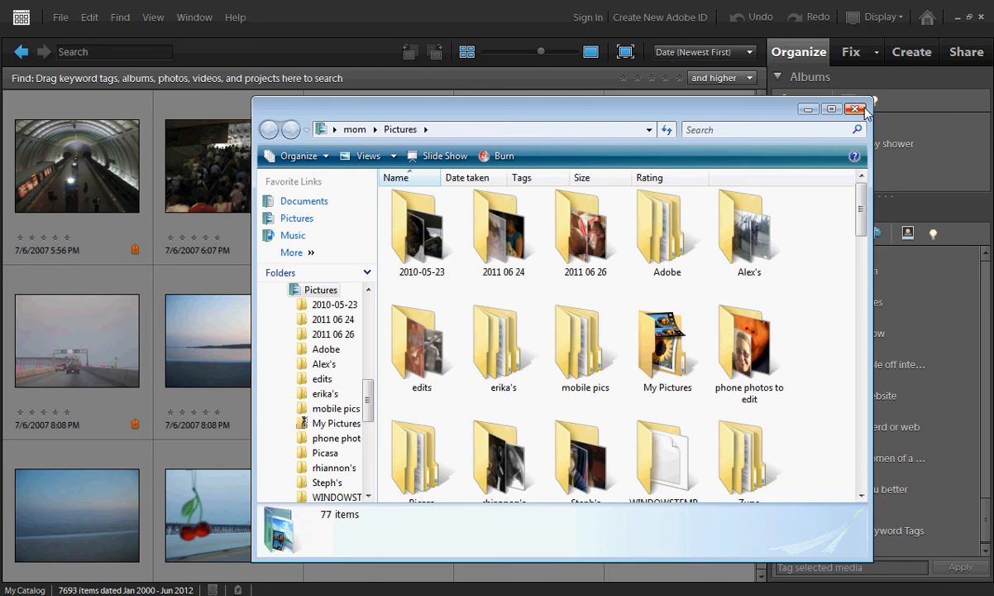
left_click(810, 107)
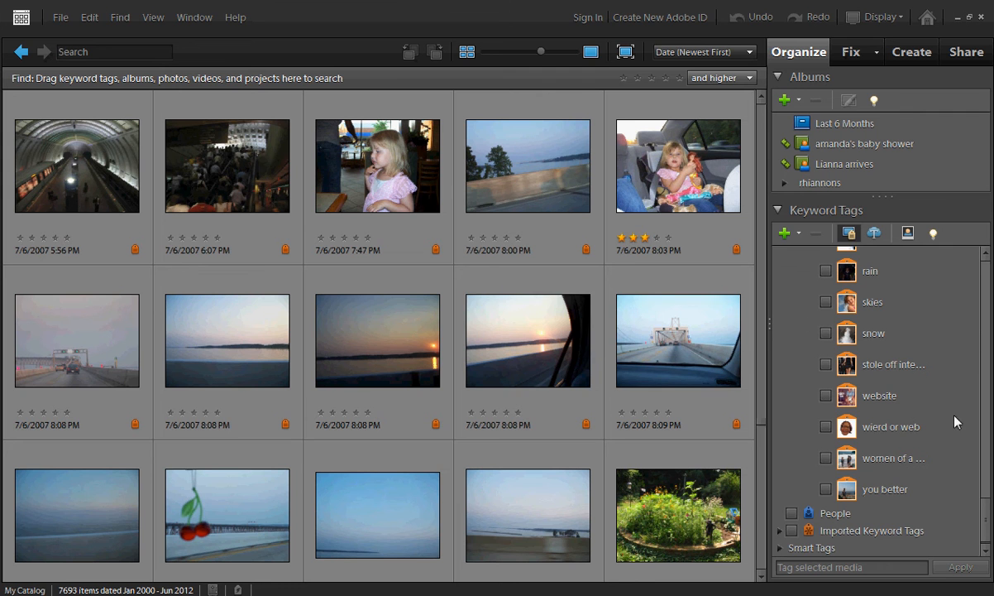
- Examine the keyword tag categories and sub-tags along with catalog photos from different dates
left_click(983, 513)
left_click_drag(983, 513, 986, 281)
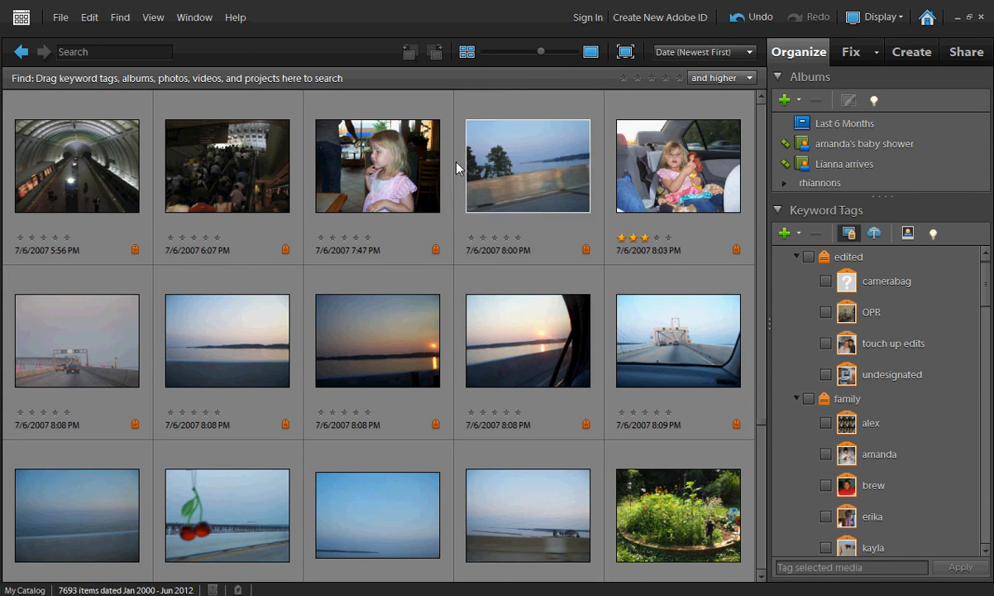
scroll(506, 411, "down", 2)
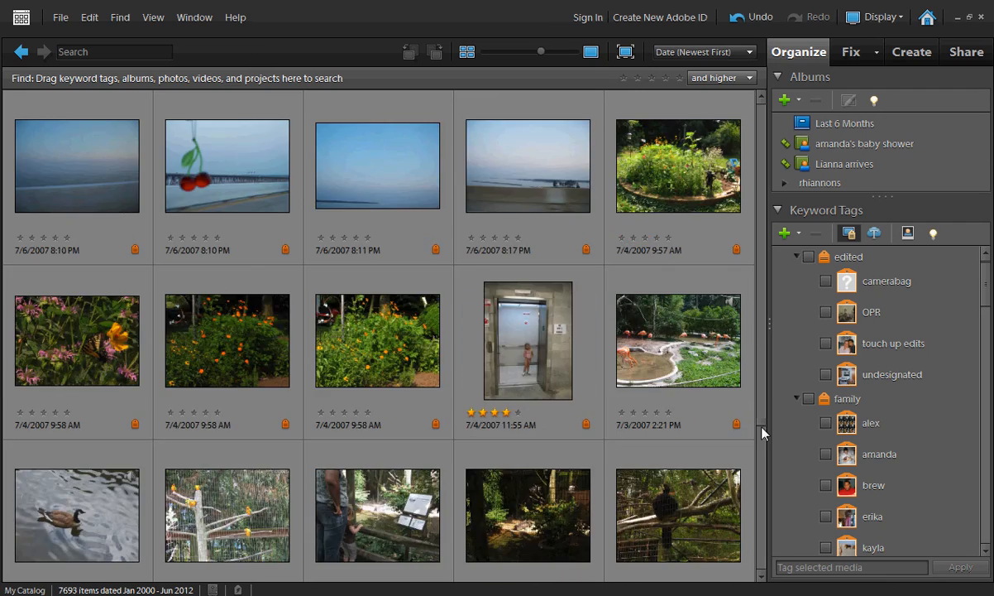
left_click_drag(761, 426, 757, 216)
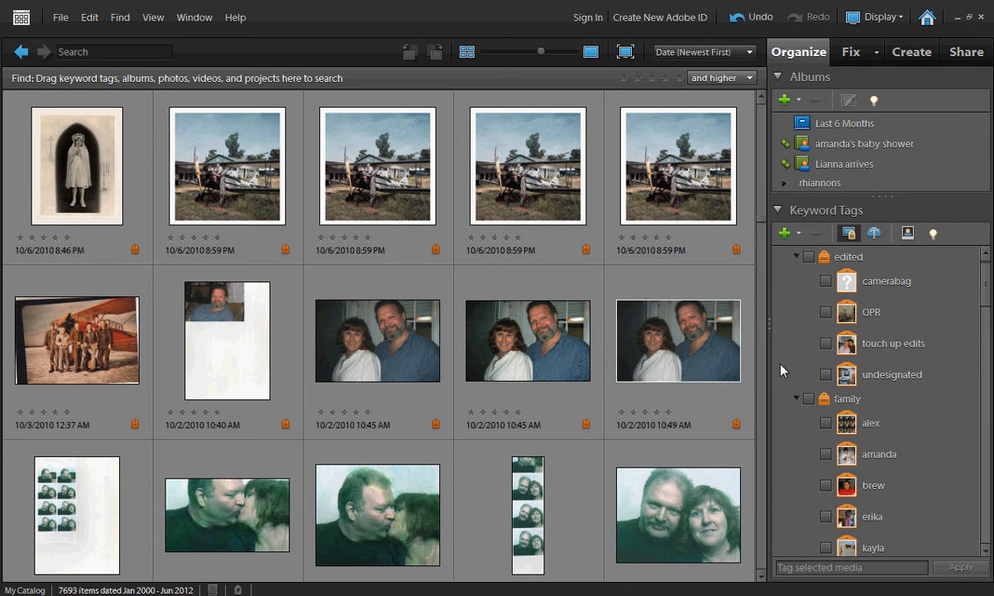
scroll(688, 446, "down", 1)
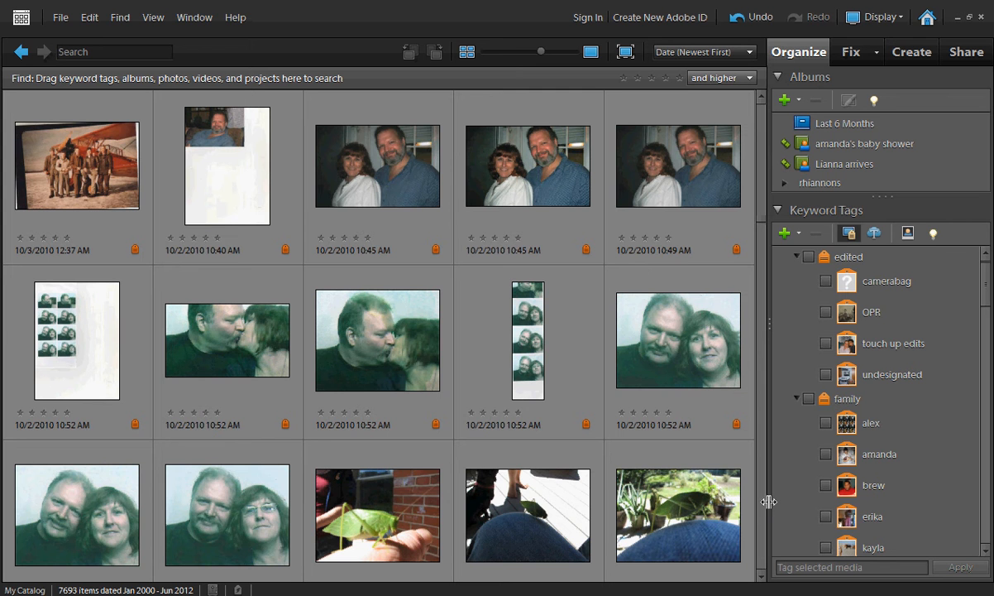
left_click(985, 550)
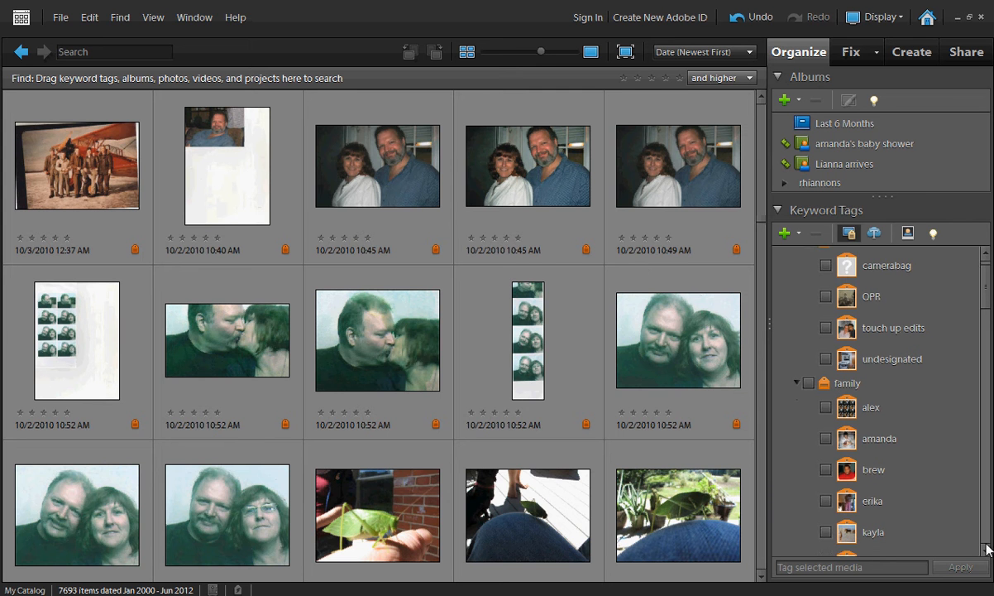
left_click(985, 549)
left_click_drag(985, 287, 985, 387)
scroll(838, 449, "down", 4)
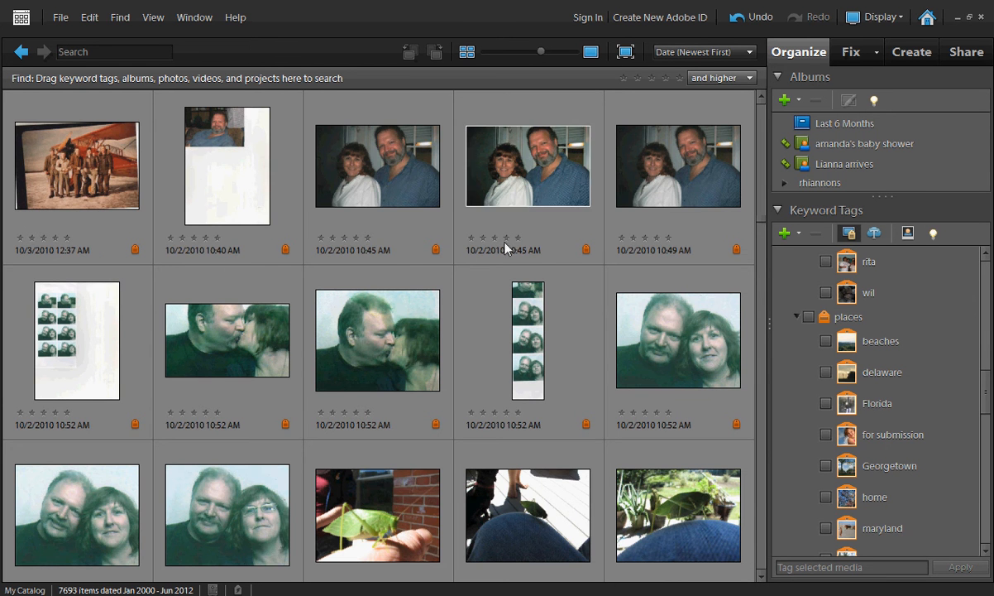
scroll(593, 418, "up", 5)
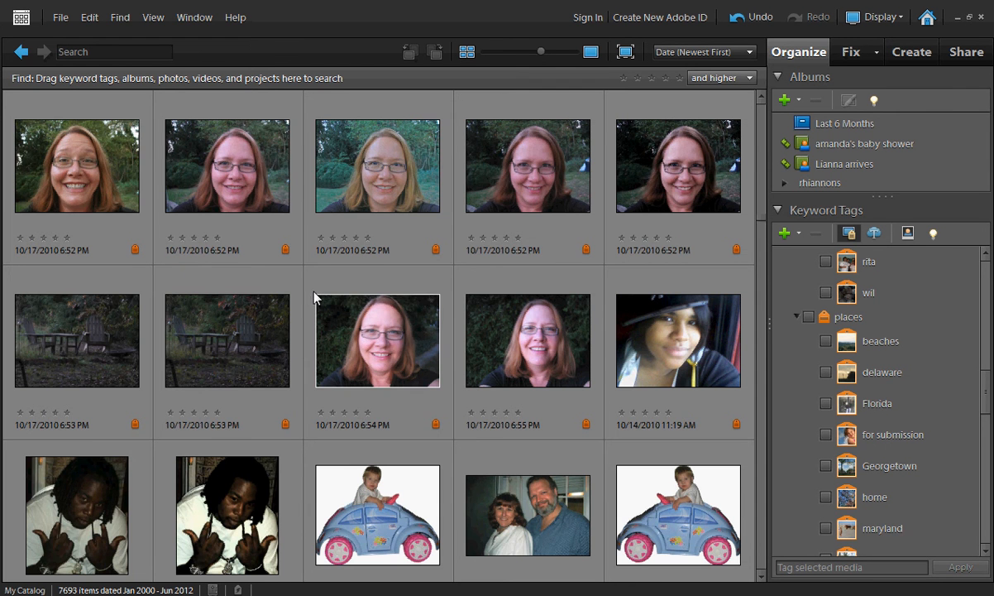
scroll(315, 298, "up", 3)
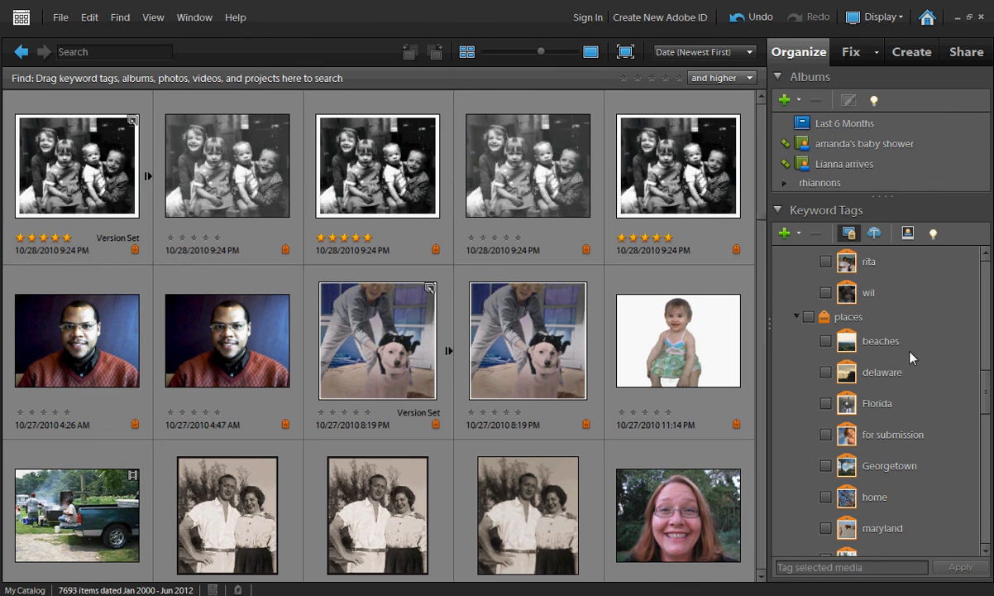
left_click_drag(759, 216, 761, 159)
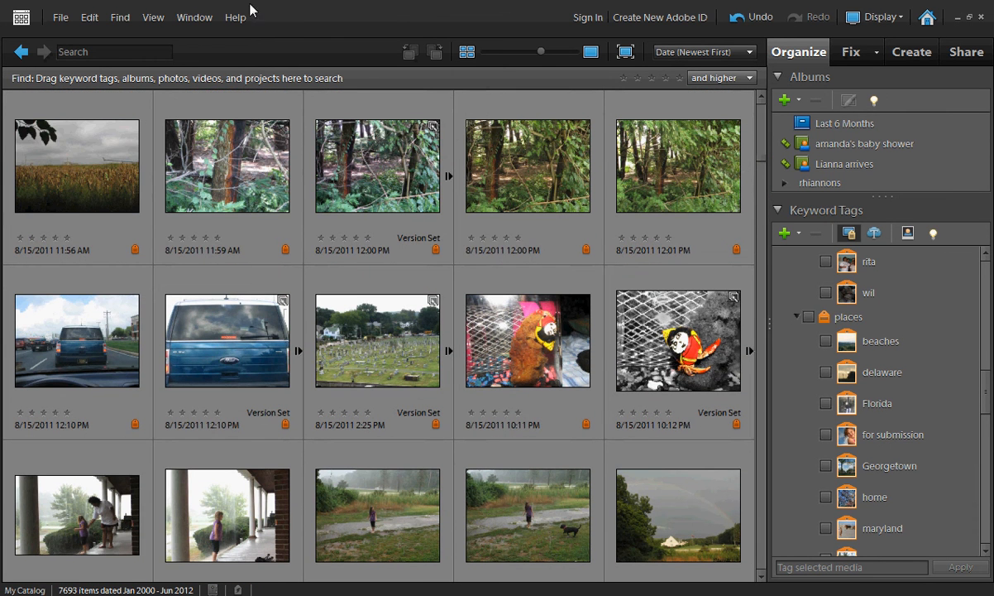
- Find the untagged items in the catalog and return to the full photo view
left_click(116, 21)
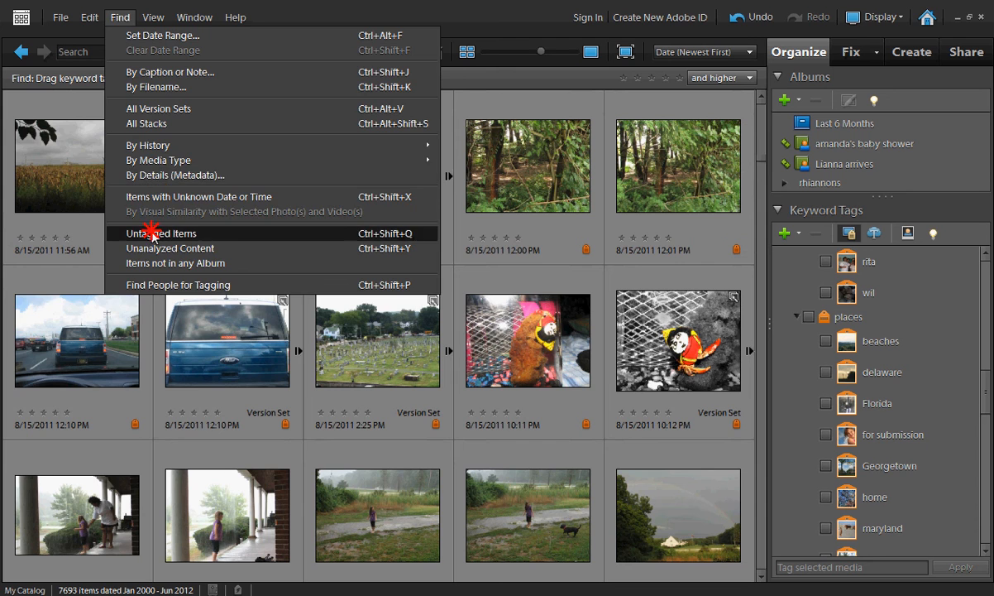
left_click(146, 233)
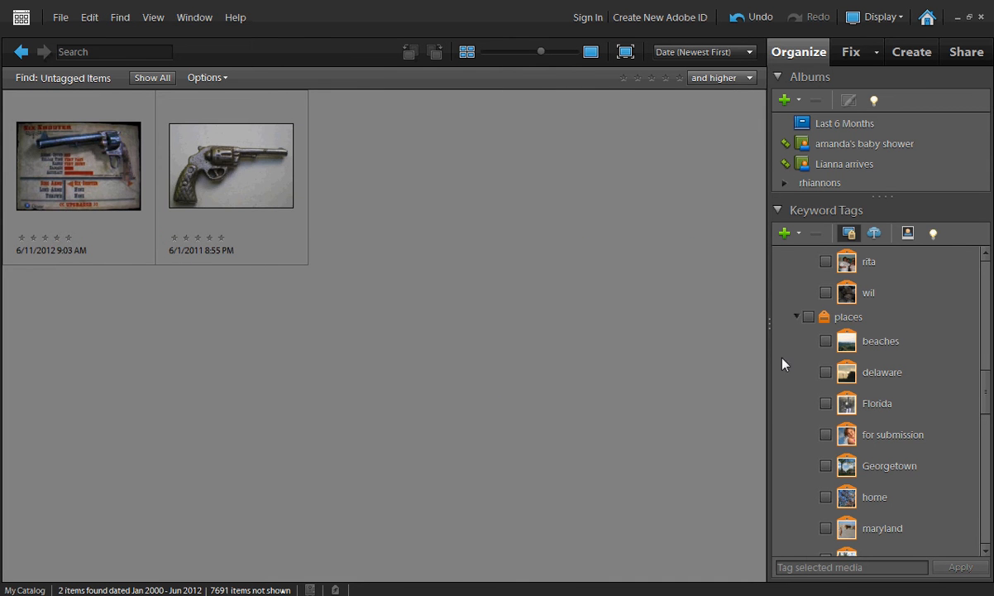
left_click(20, 53)
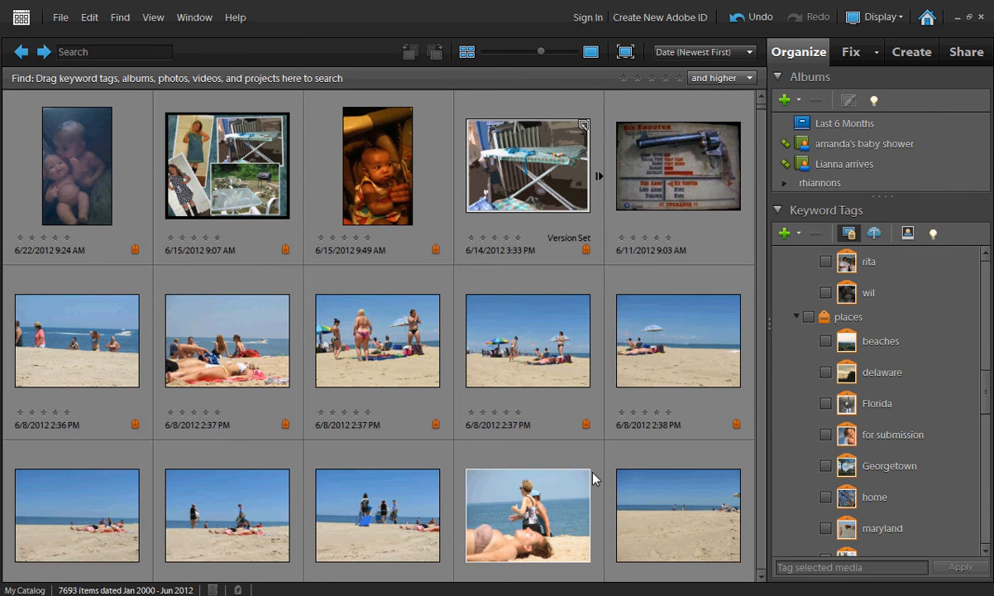
- Filter the catalog by the edited tag category and look through the matching photos
scroll(586, 426, "down", 4)
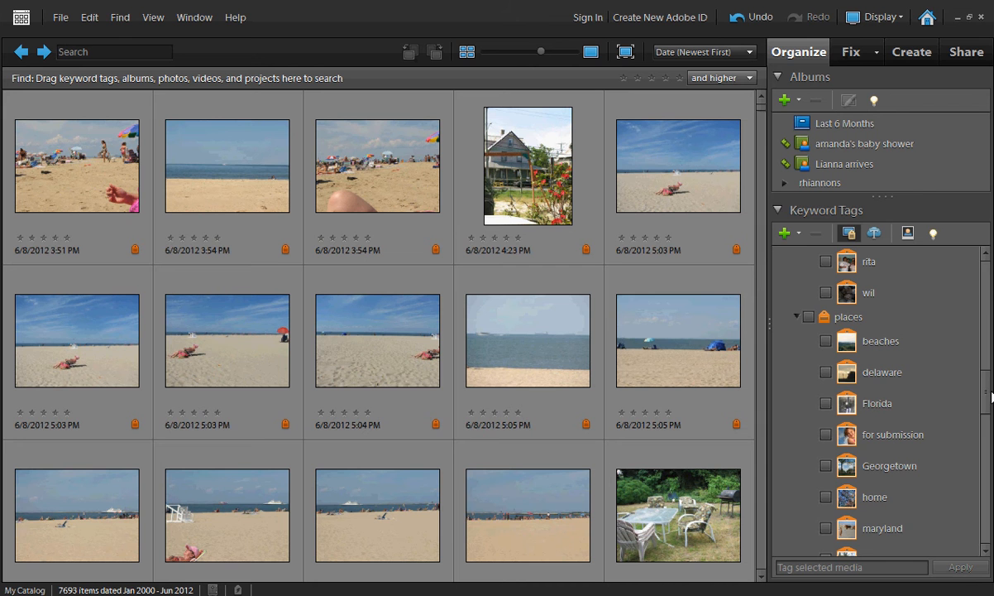
left_click_drag(985, 390, 983, 269)
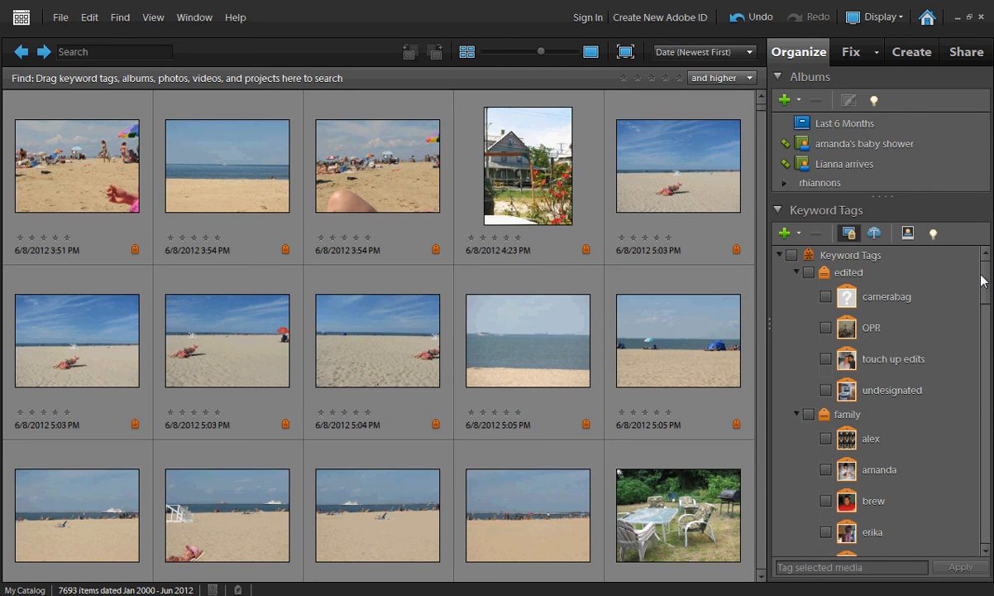
left_click(809, 273)
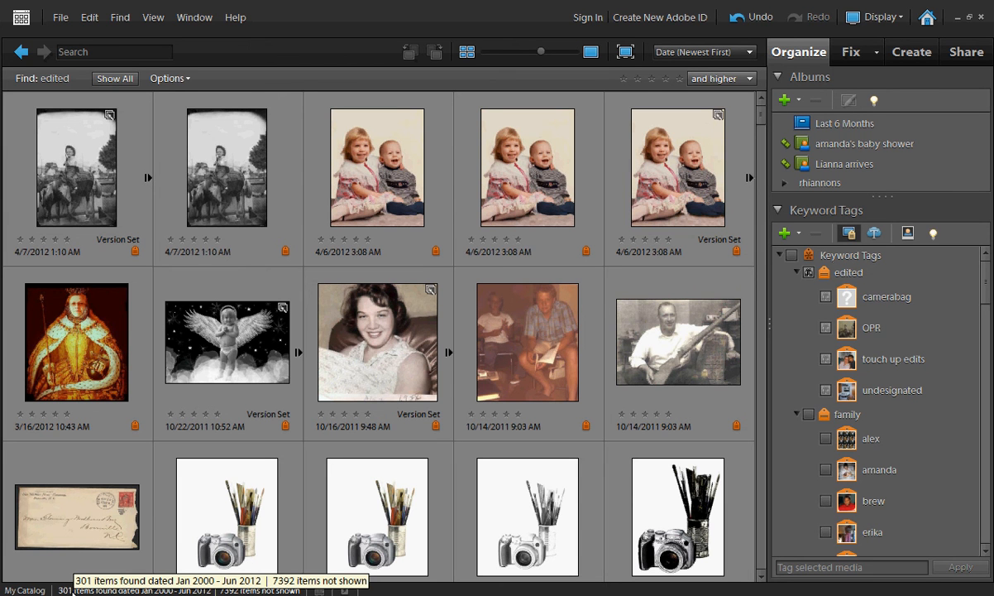
scroll(355, 471, "down", 3)
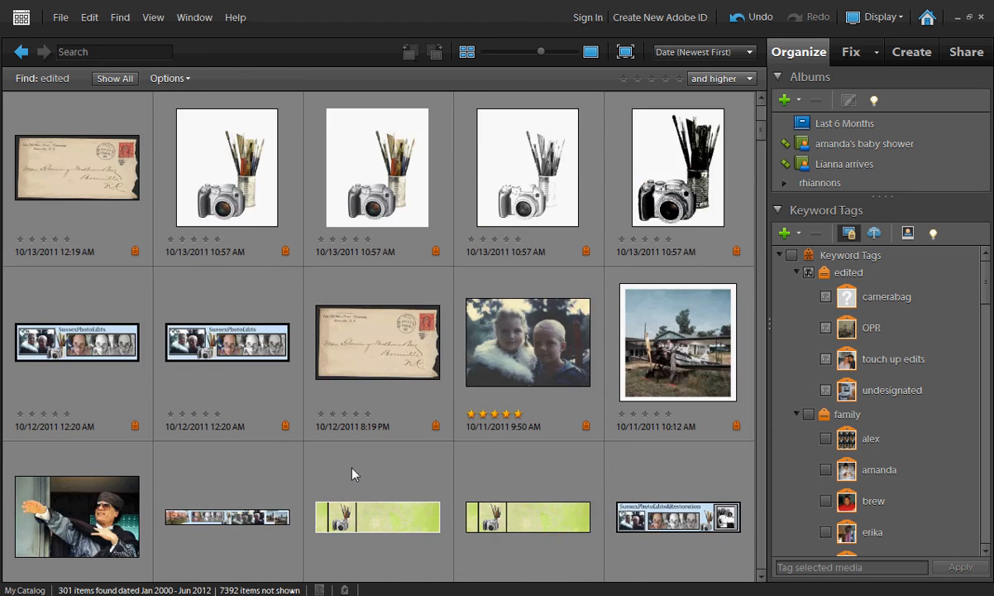
scroll(349, 471, "down", 10)
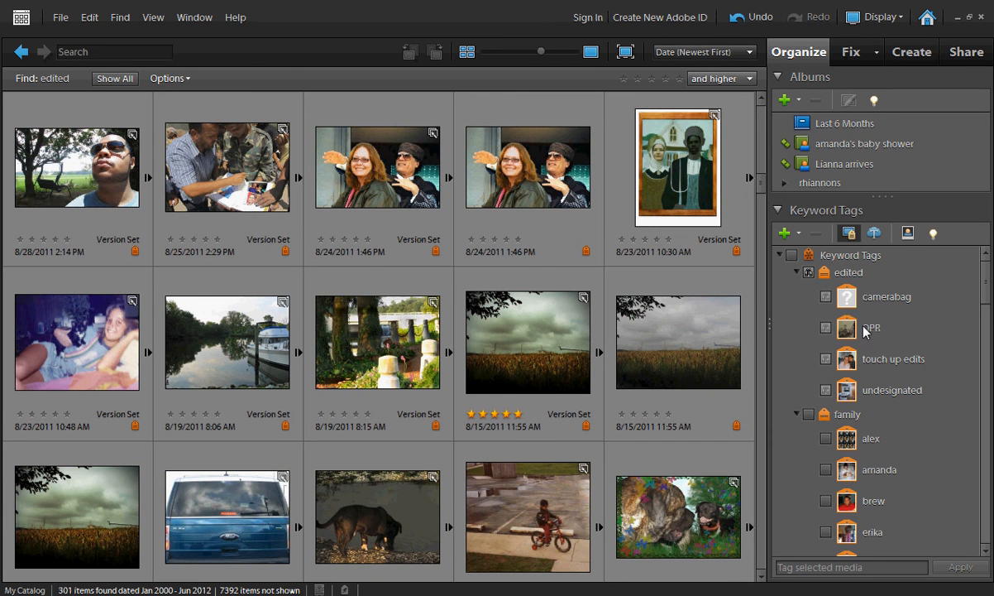
- Turn the edited category filter off and on again, with the edited category selected
left_click(850, 280)
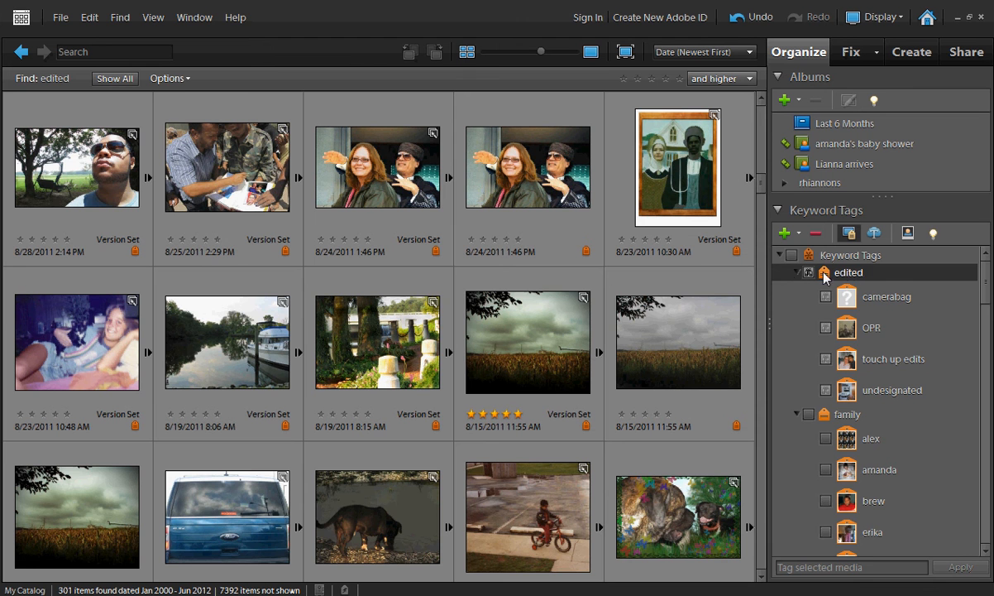
left_click(798, 307)
left_click(809, 270)
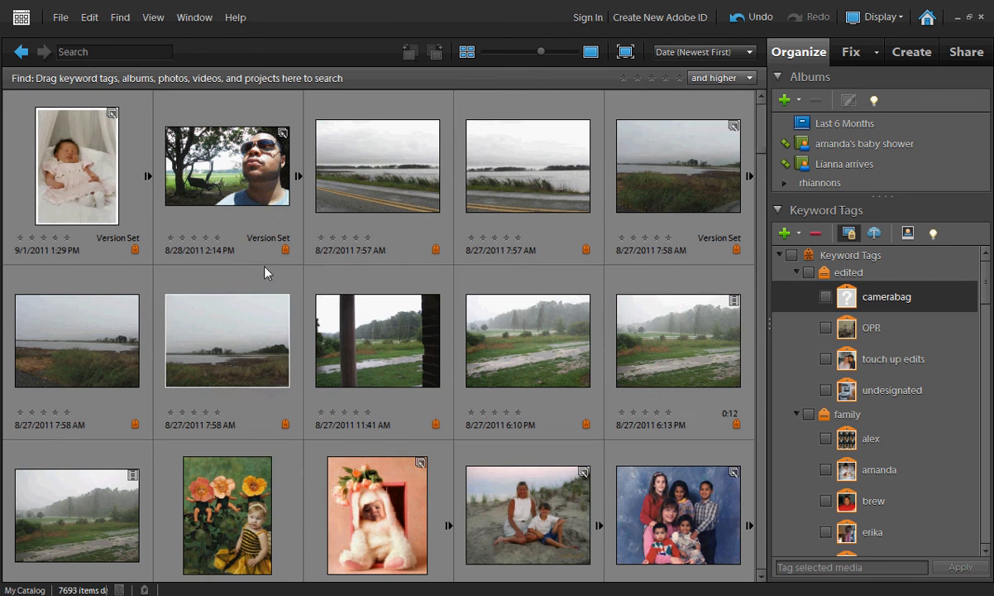
left_click(809, 272)
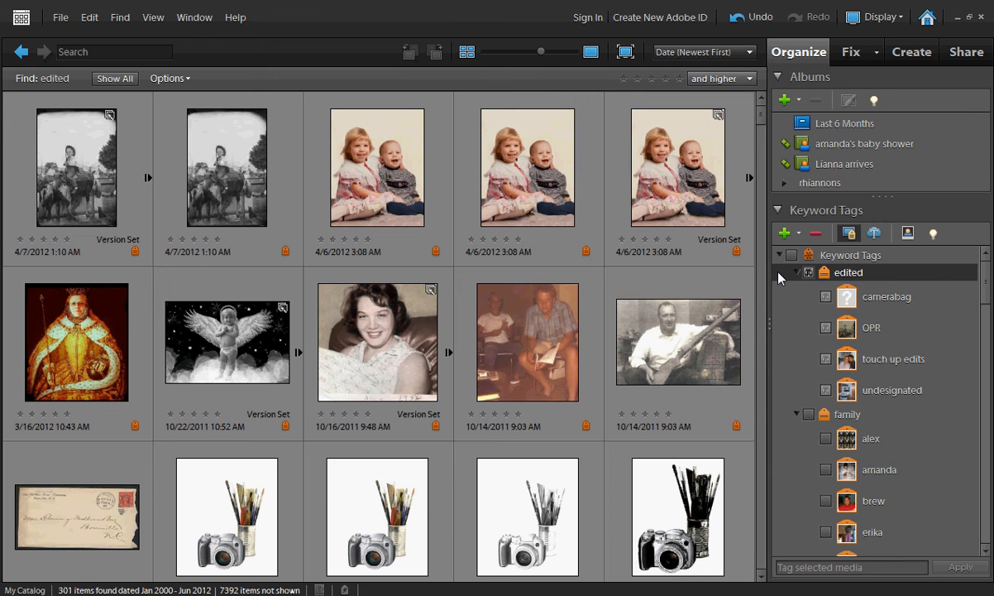
- Create a new keyword tag named "fantasy" in the edited category
left_click(797, 233)
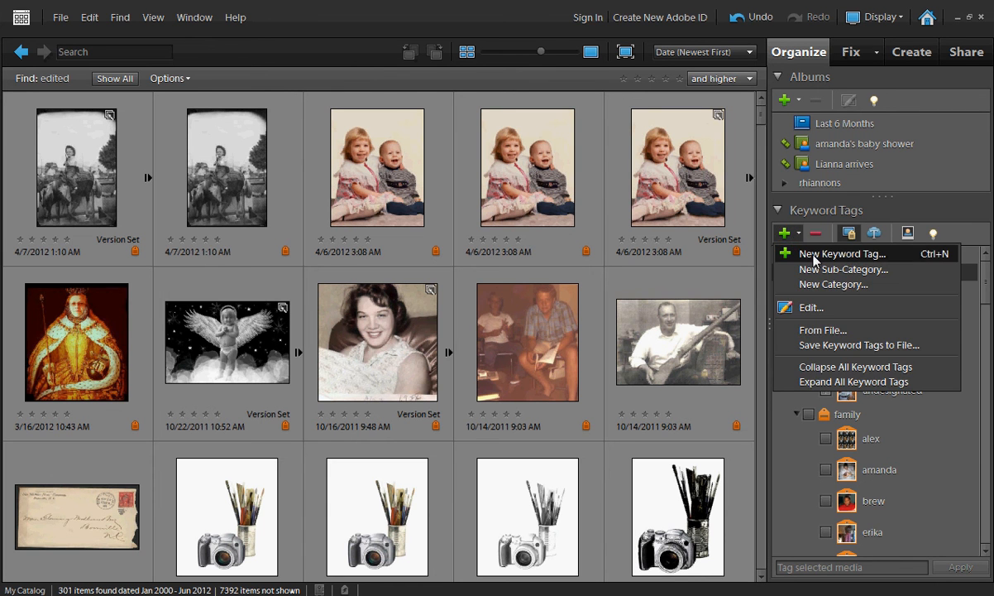
left_click(831, 254)
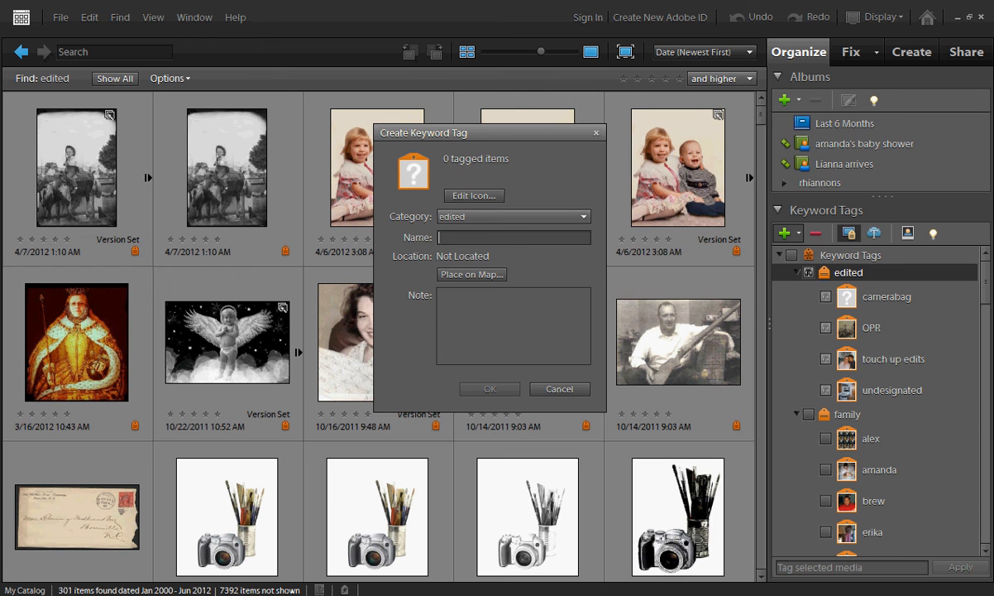
type("fantasy")
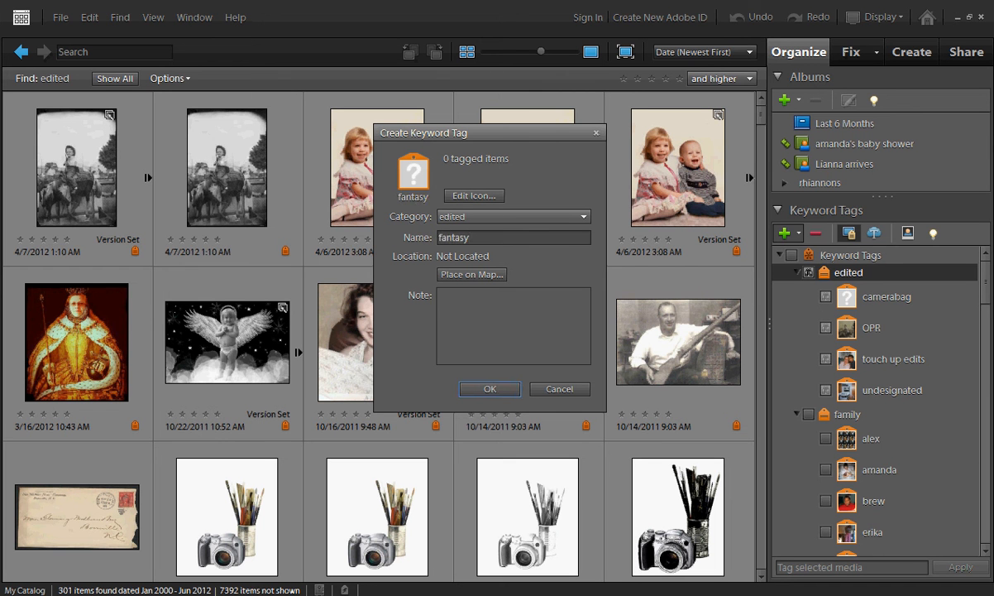
left_click(506, 390)
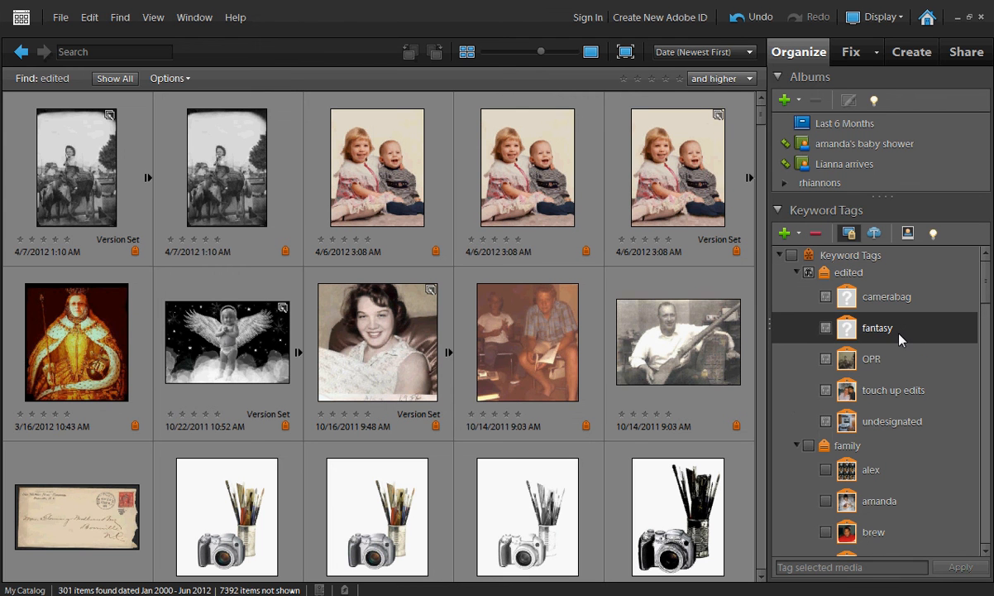
- Create another keyword tag named "restprations" in the edited category
left_click(784, 233)
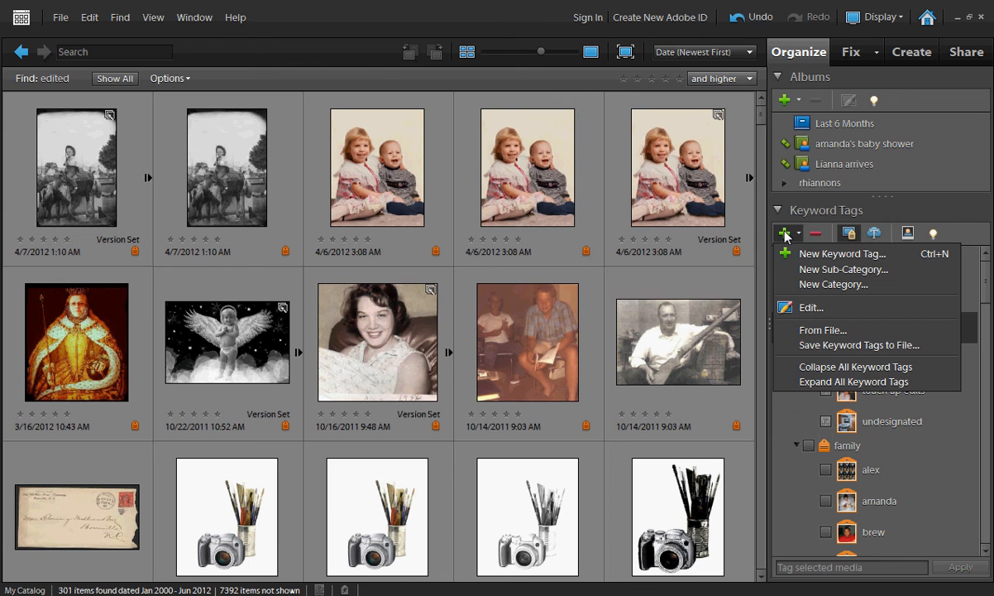
left_click(806, 253)
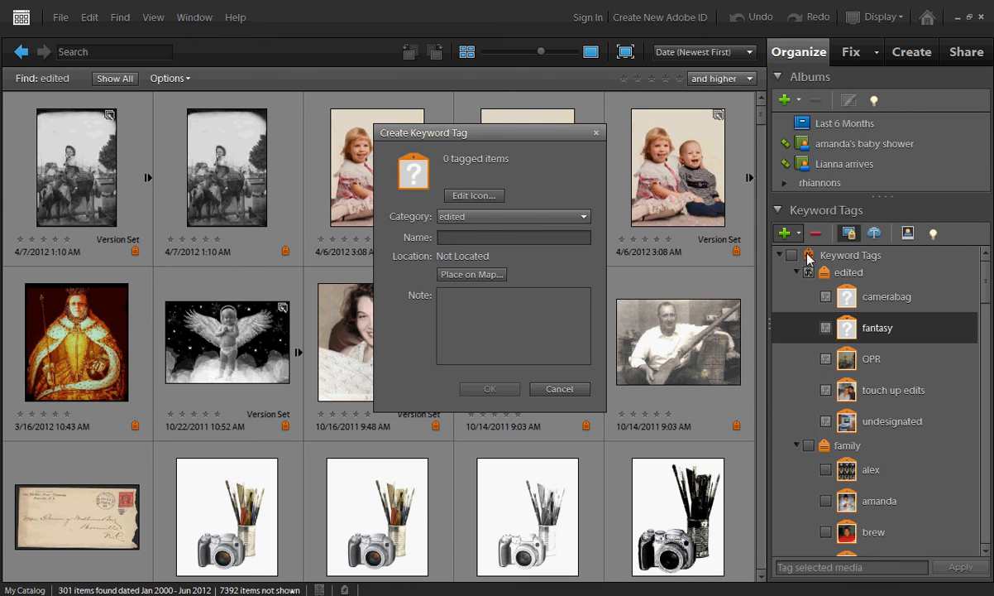
type("restpratoi")
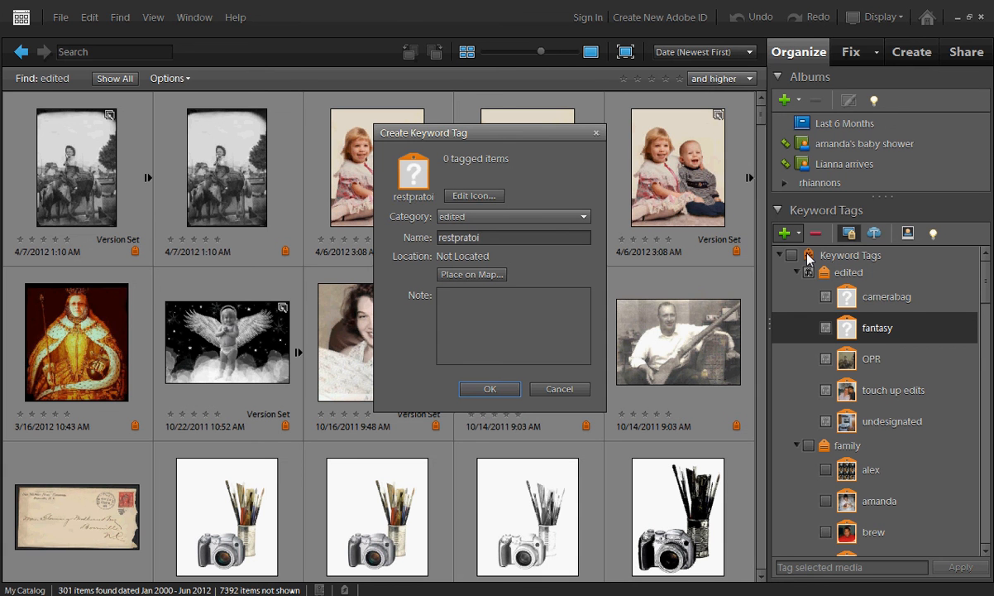
key("BackSpace")
key("BackSpace")
type("ions")
left_click(472, 391)
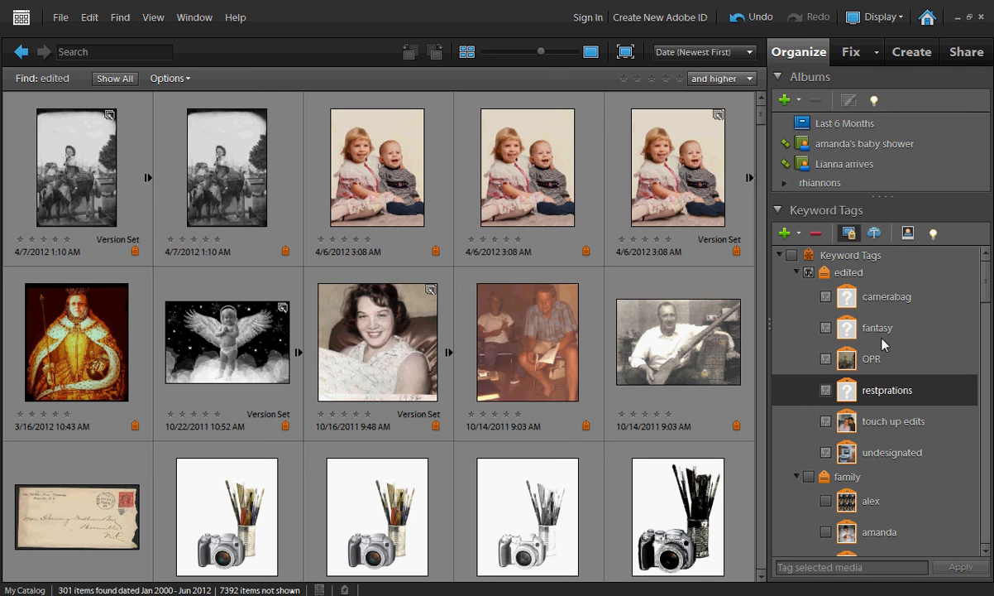
- Rename the misspelled "restprations" keyword tag in the edited category to "restorations"
right_click(893, 397)
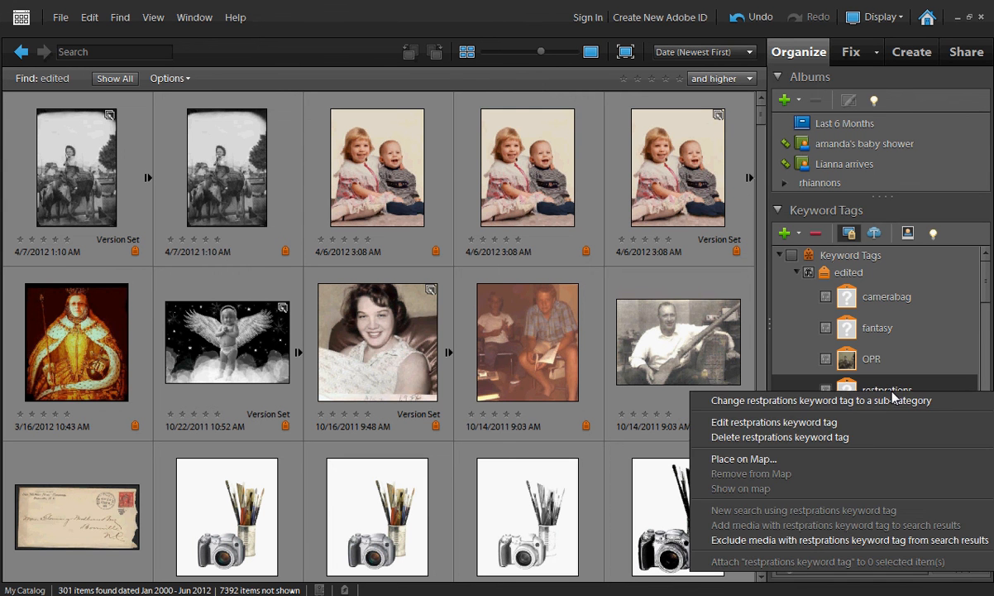
left_click(831, 422)
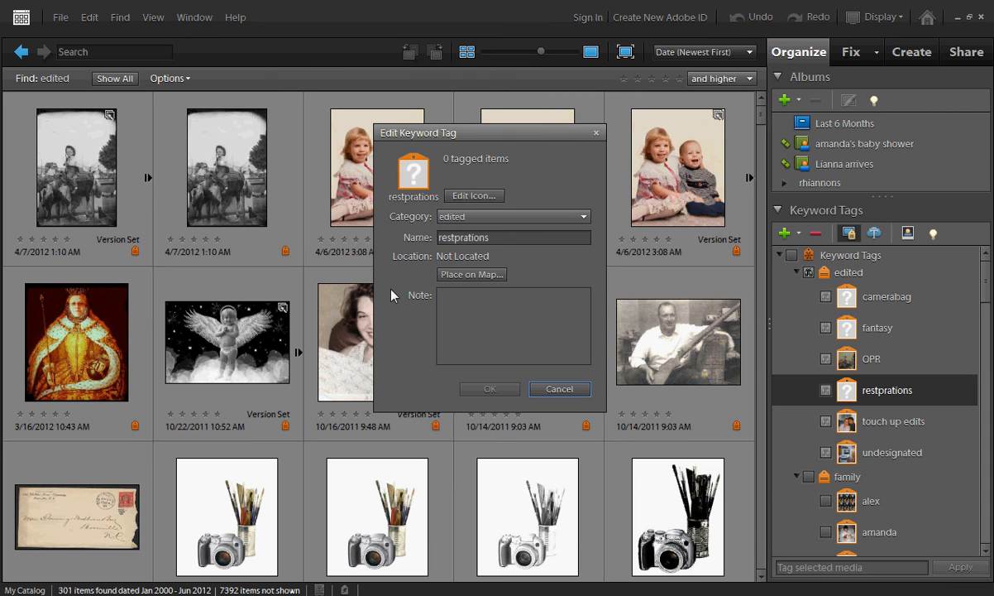
left_click(451, 239)
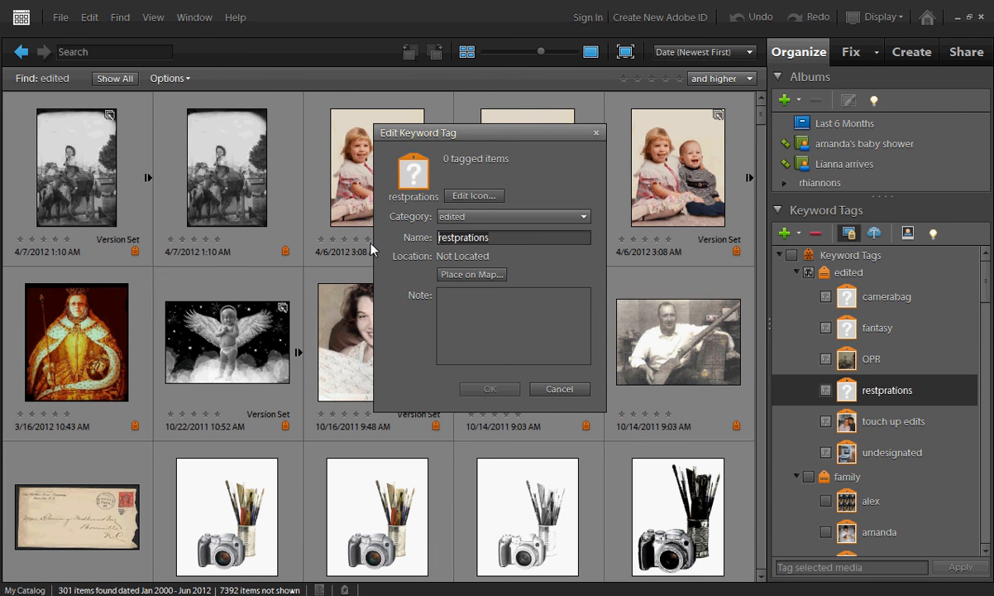
key("ctrl+a")
key("BackSpace")
type("r")
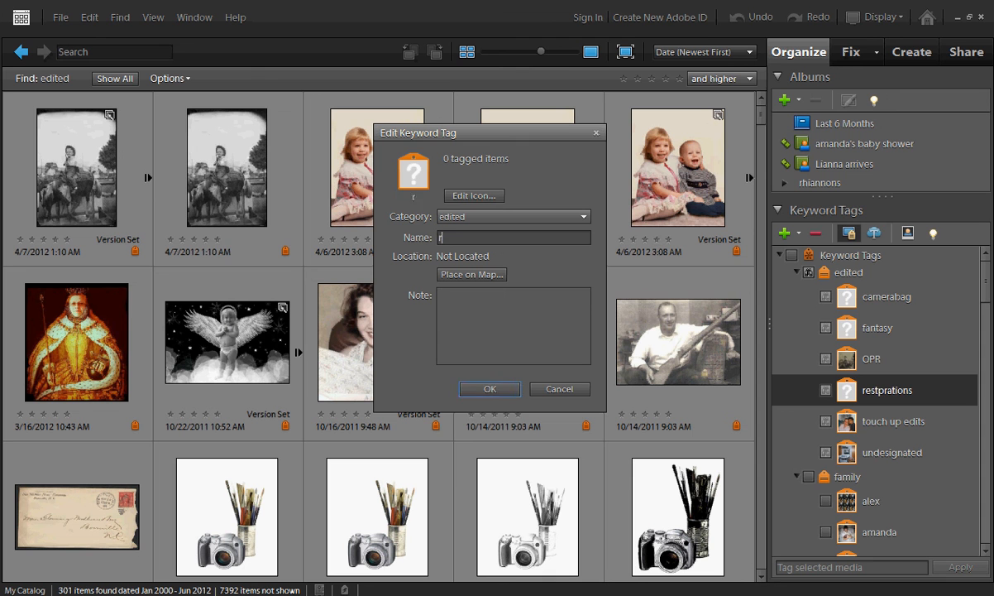
type("estorations")
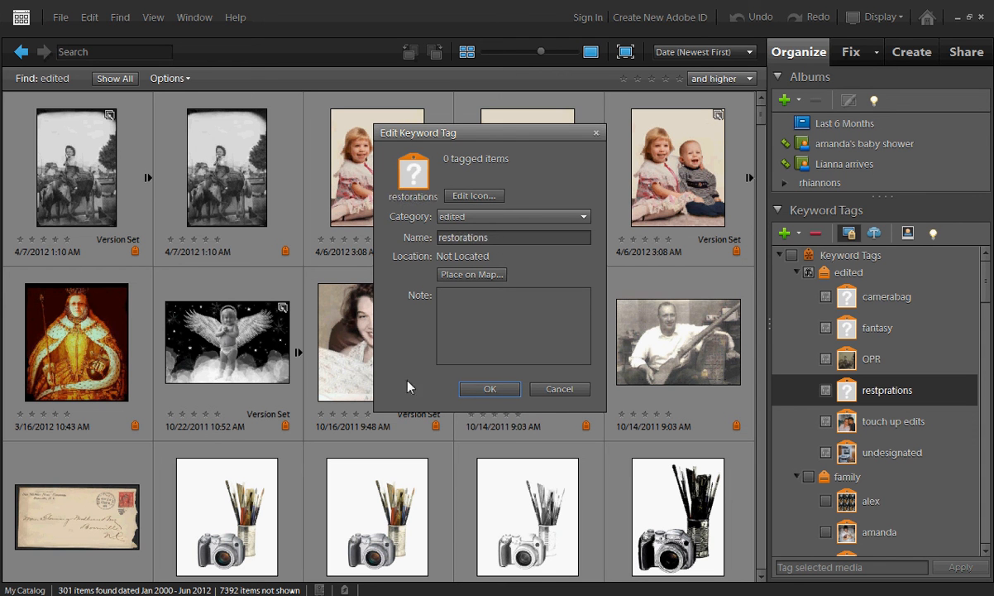
left_click(475, 385)
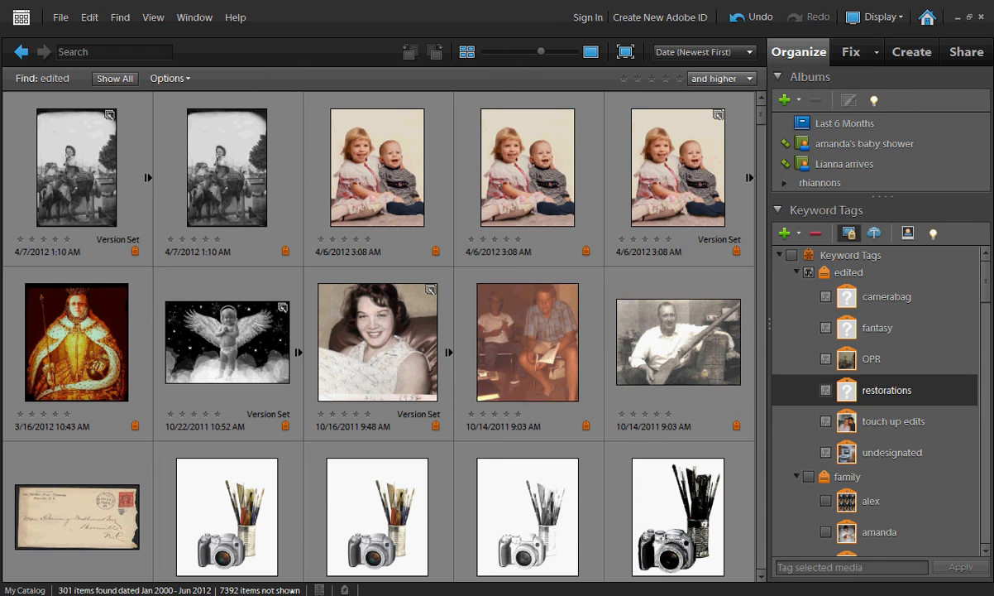
- Attach the restorations tag to the old photo of two soldiers dated 9/8/2011 and the four photos following it in that row
scroll(556, 436, "down", 5)
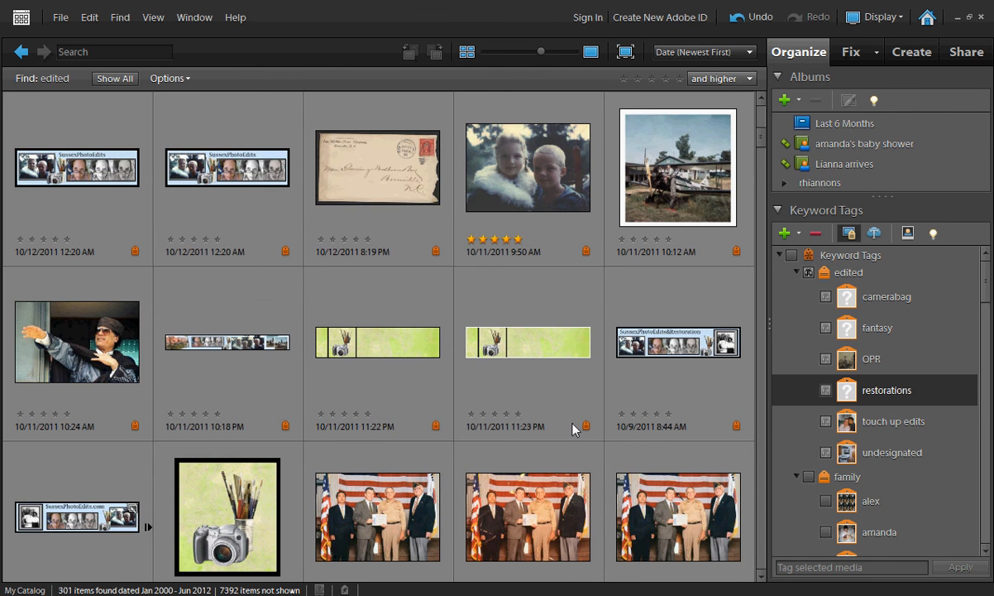
scroll(569, 432, "down", 3)
scroll(570, 432, "down", 3)
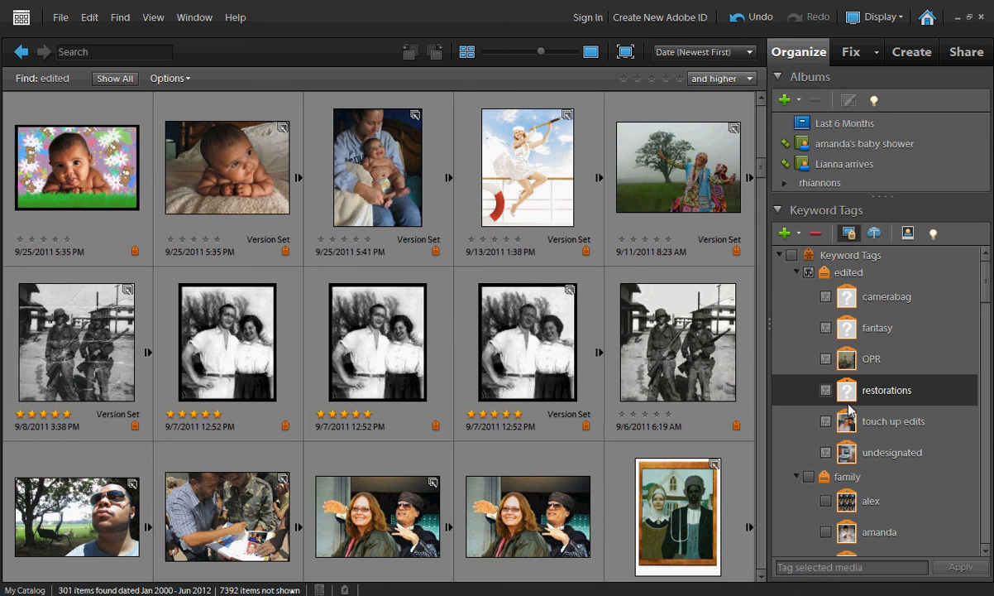
left_click(95, 348)
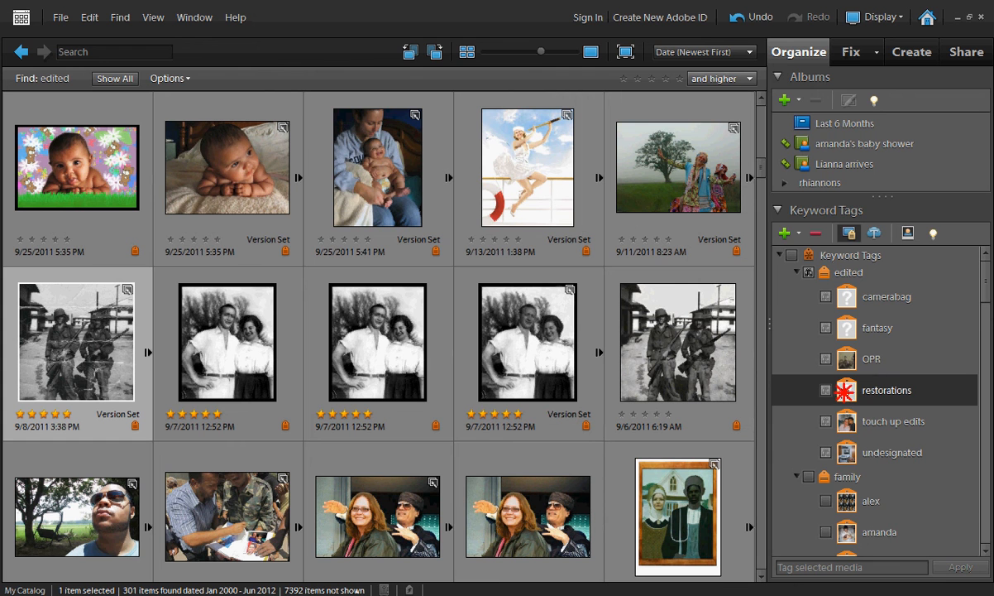
left_click_drag(846, 390, 107, 364)
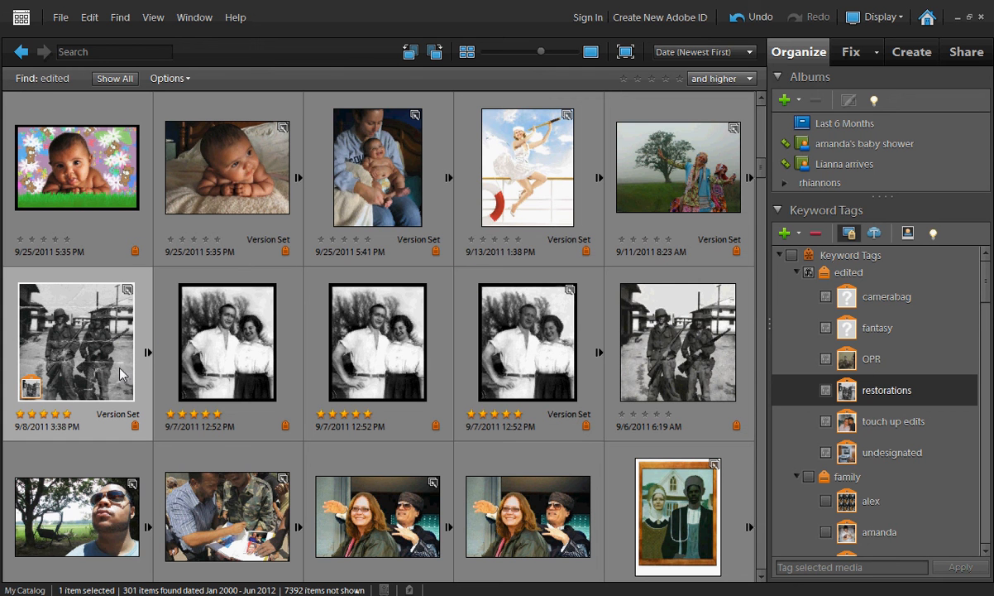
left_click_drag(164, 282, 674, 335)
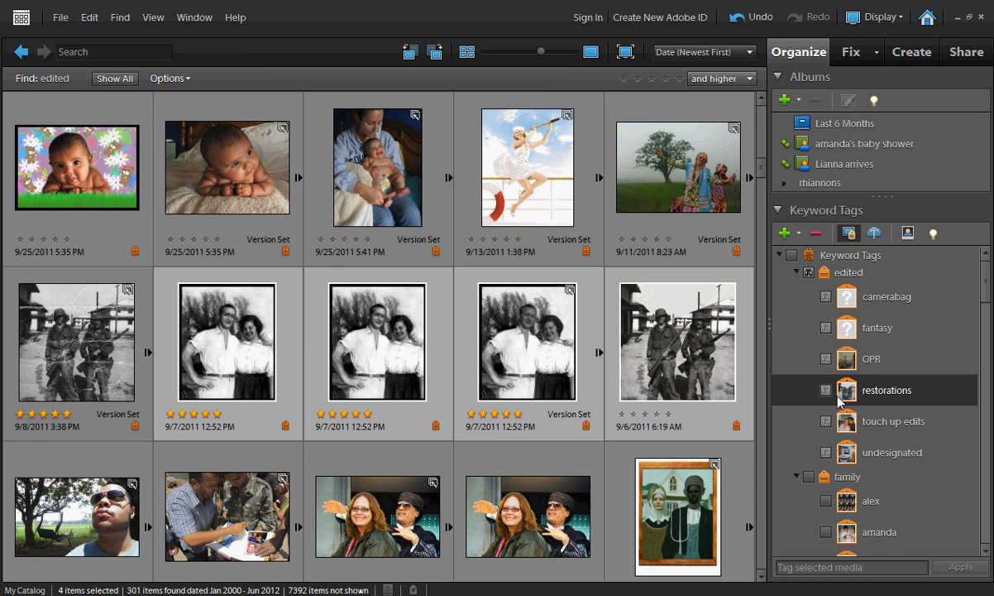
left_click_drag(839, 401, 685, 381)
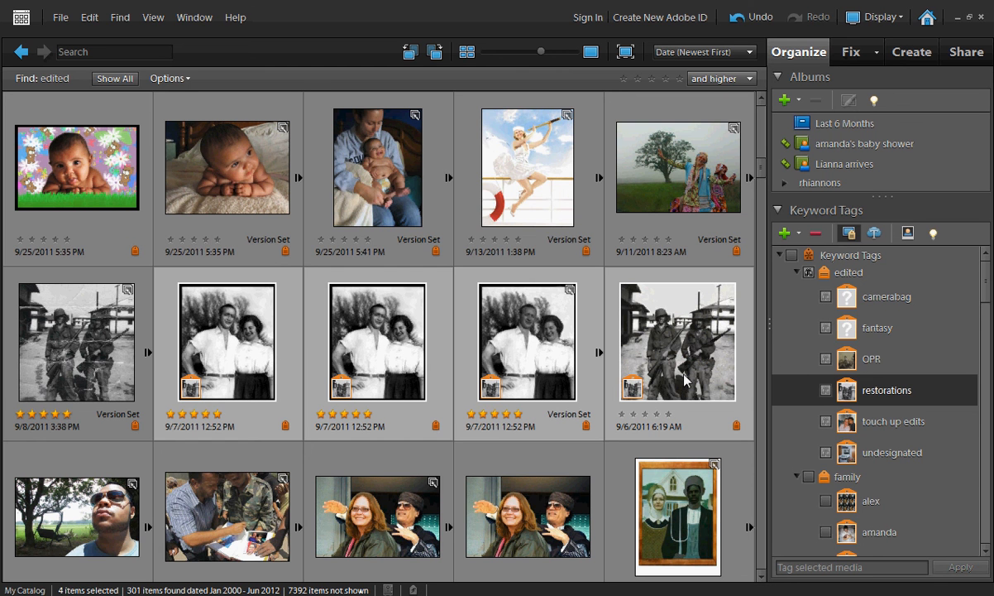
- Attach the restorations tag to seven more old photos: the wedding party, the lawn scenes, the children's portraits and both 6/1/2011 pictures
scroll(509, 368, "down", 2)
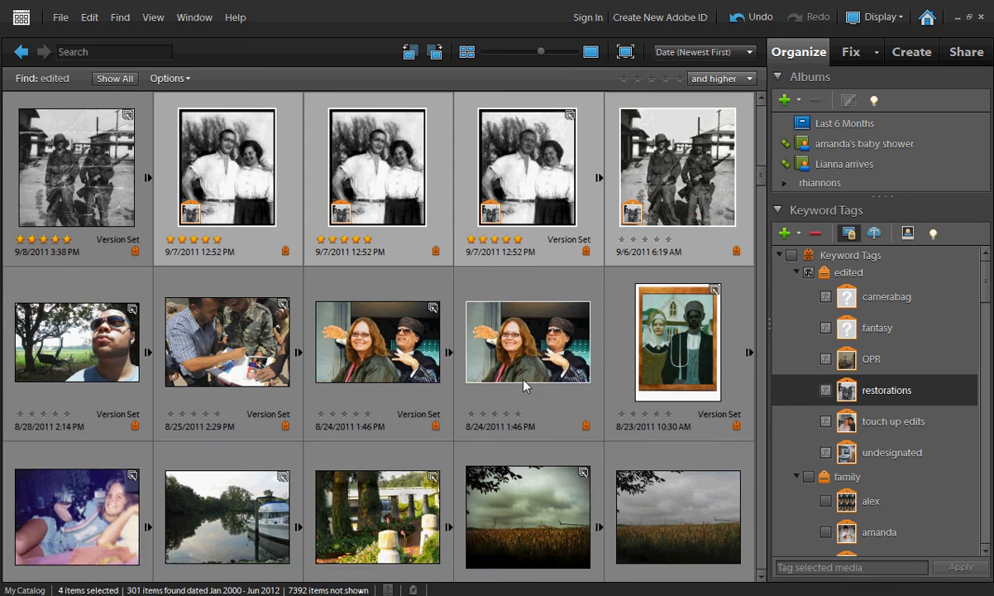
scroll(523, 386, "down", 2)
scroll(564, 216, "down", 2)
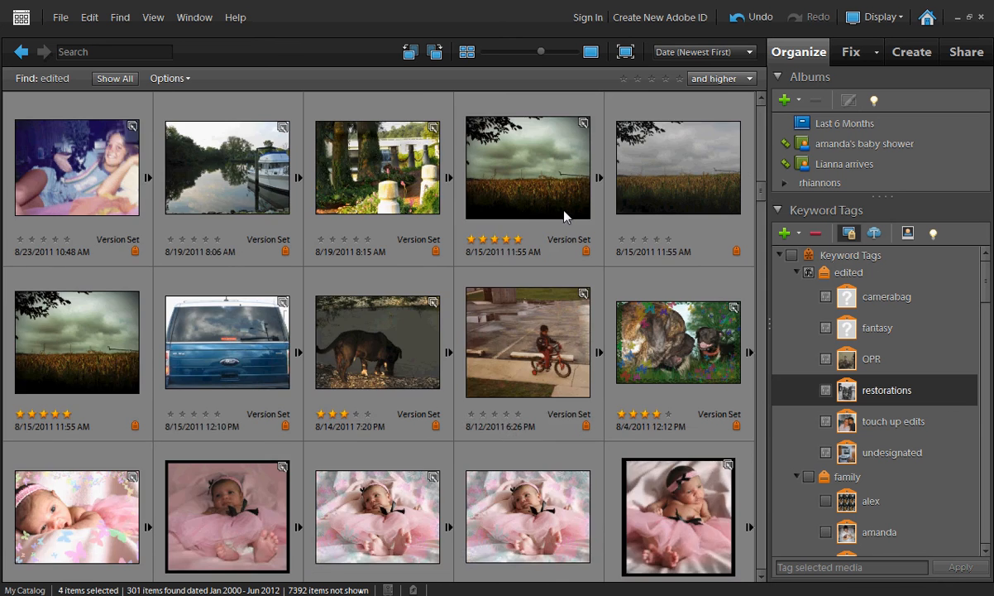
scroll(564, 216, "down", 2)
scroll(564, 216, "down", 2)
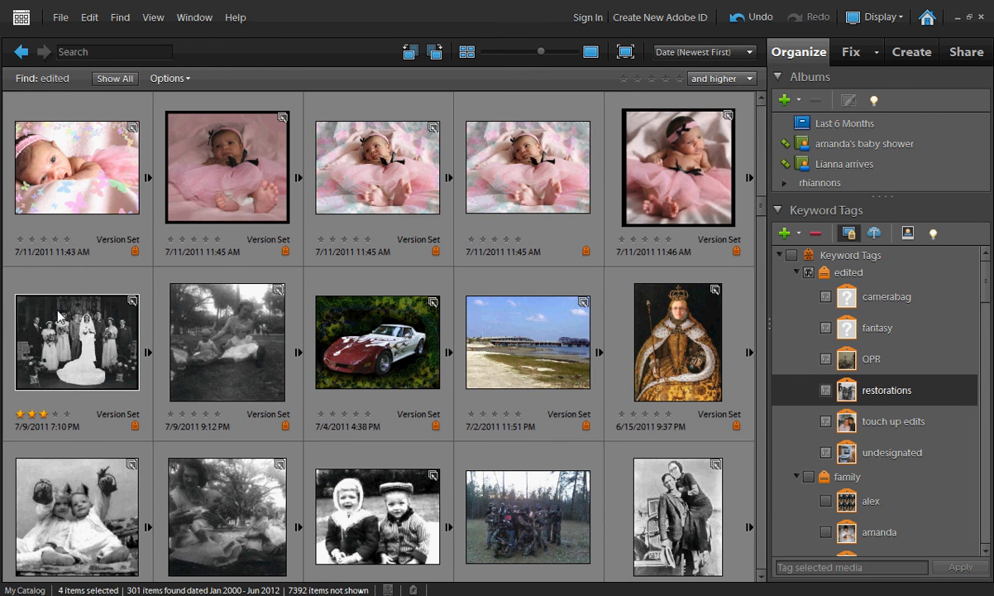
left_click_drag(10, 257, 223, 347)
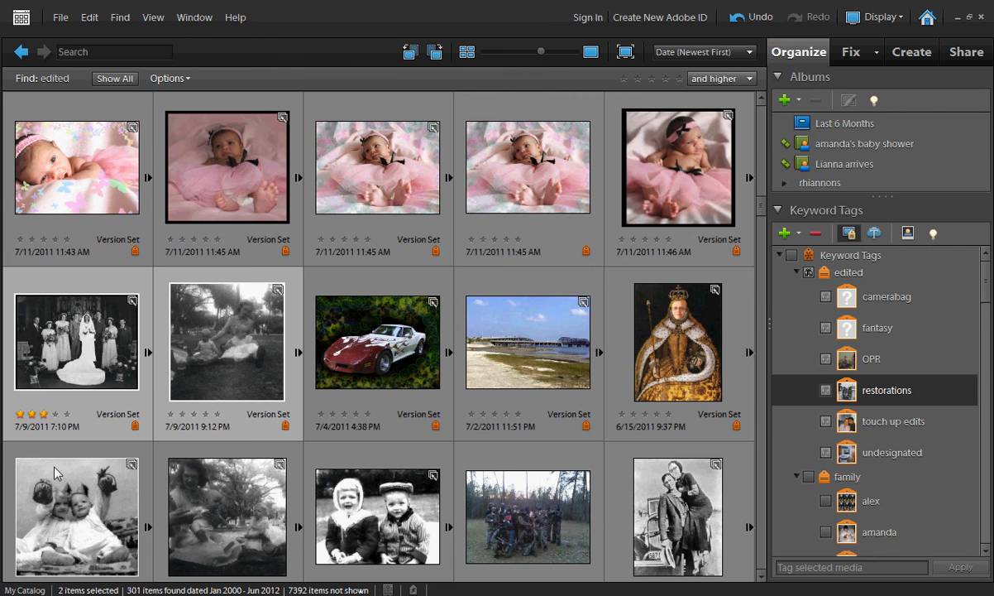
left_click_drag(9, 447, 376, 513)
scroll(468, 446, "down", 1)
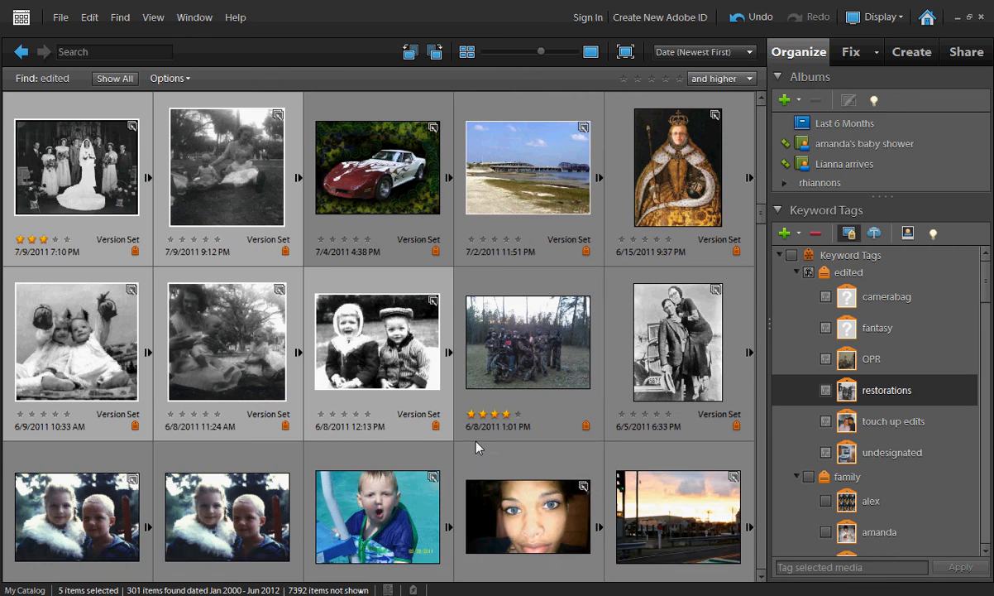
scroll(468, 450, "down", 1)
left_click_drag(10, 281, 217, 354)
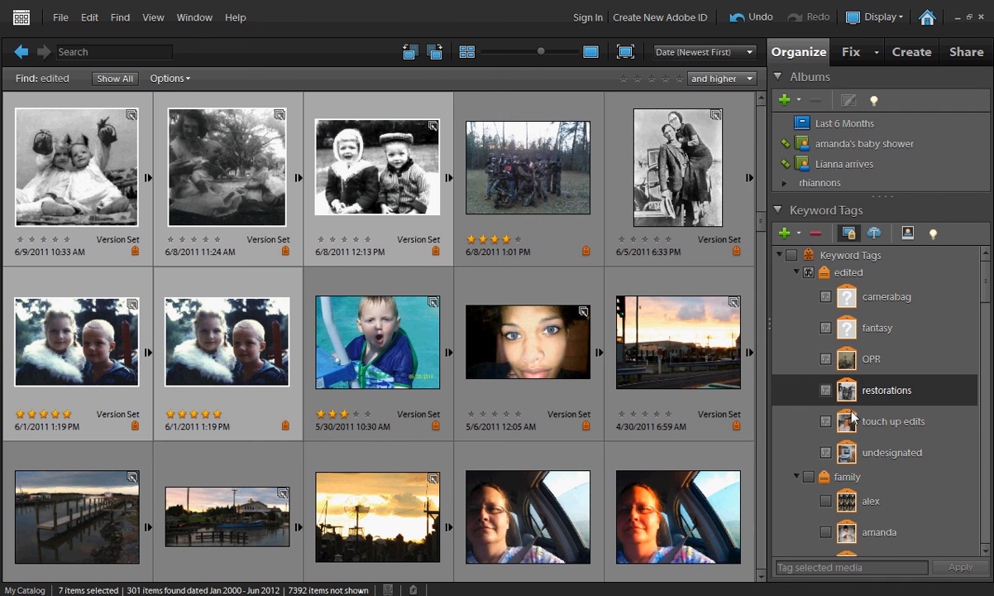
left_click_drag(854, 404, 220, 345)
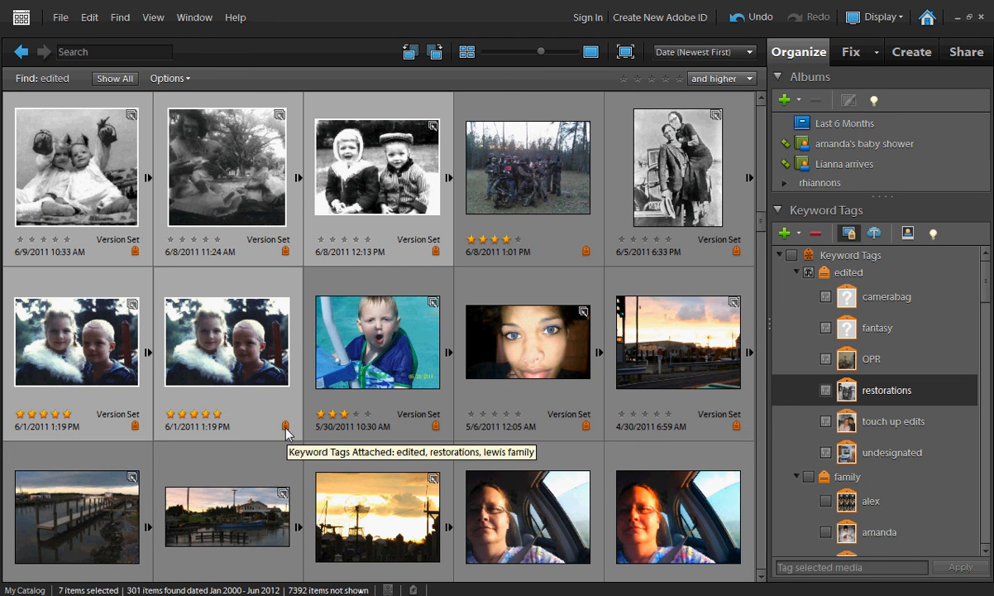
mouse_move(287, 433)
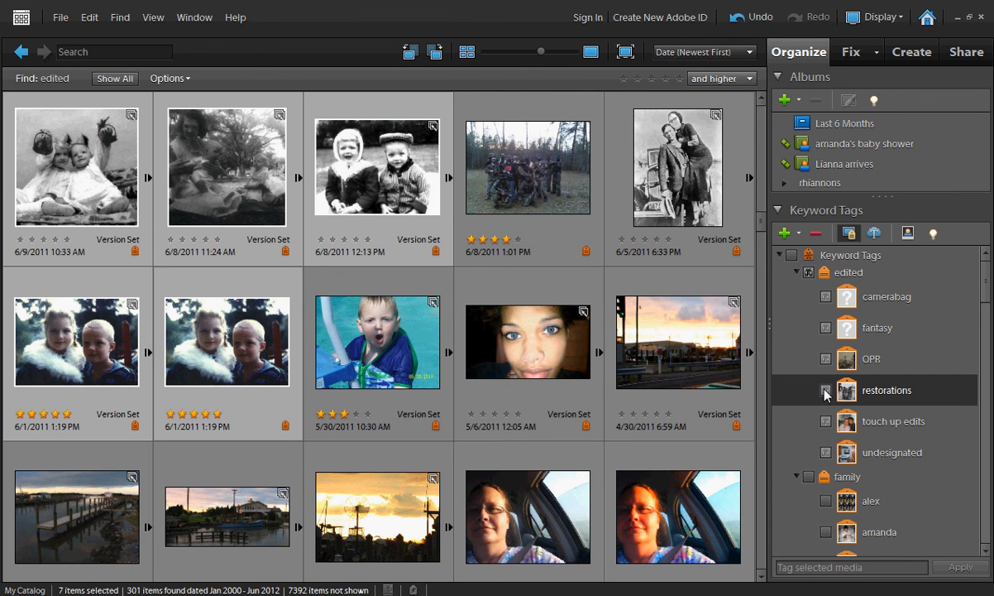
- Replace the edited category filter with the restorations tag to view its photos, and turn the restorations filter off
left_click(808, 273)
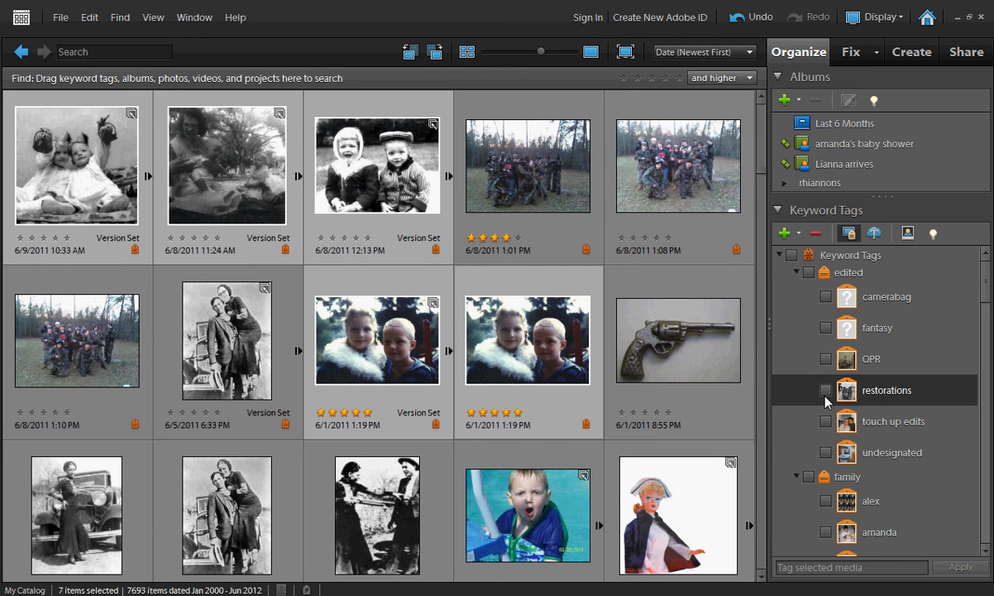
left_click(826, 391)
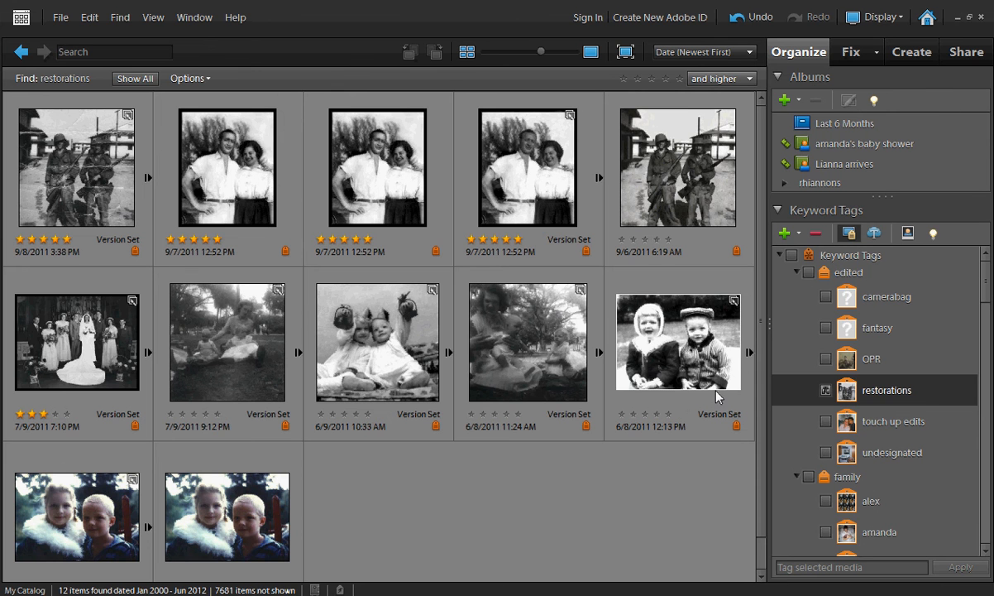
left_click(825, 391)
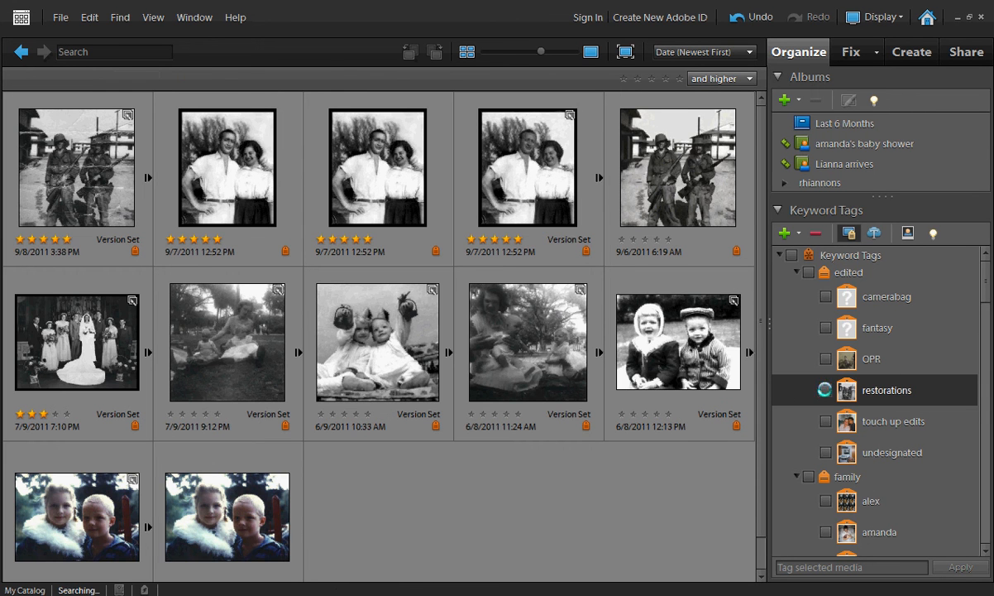